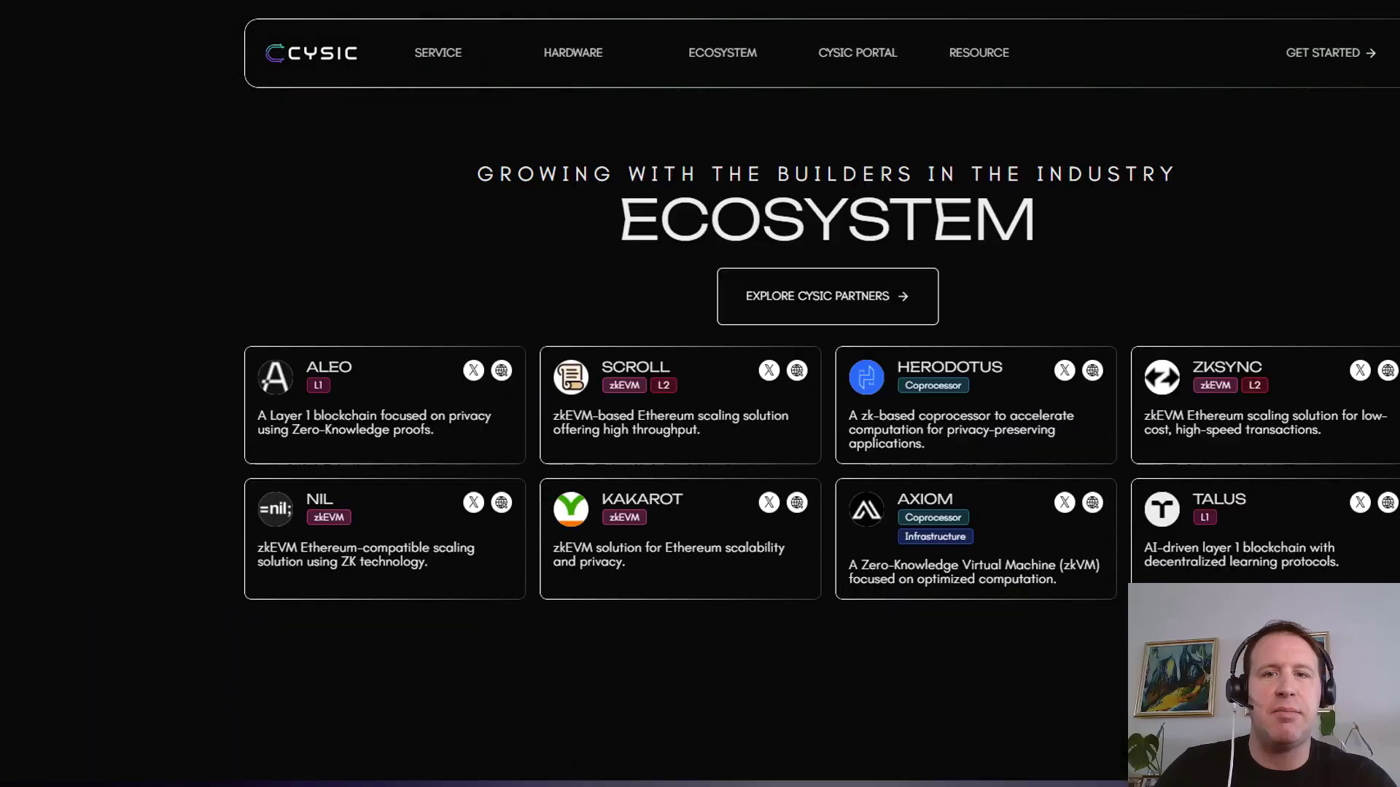
Scroll through the Cysic homepage's Ecosystem and As Seen On sections, then back up
{"action": "scroll", "coordinate": [700, 393], "scroll_direction": "down", "scroll_amount": 9}
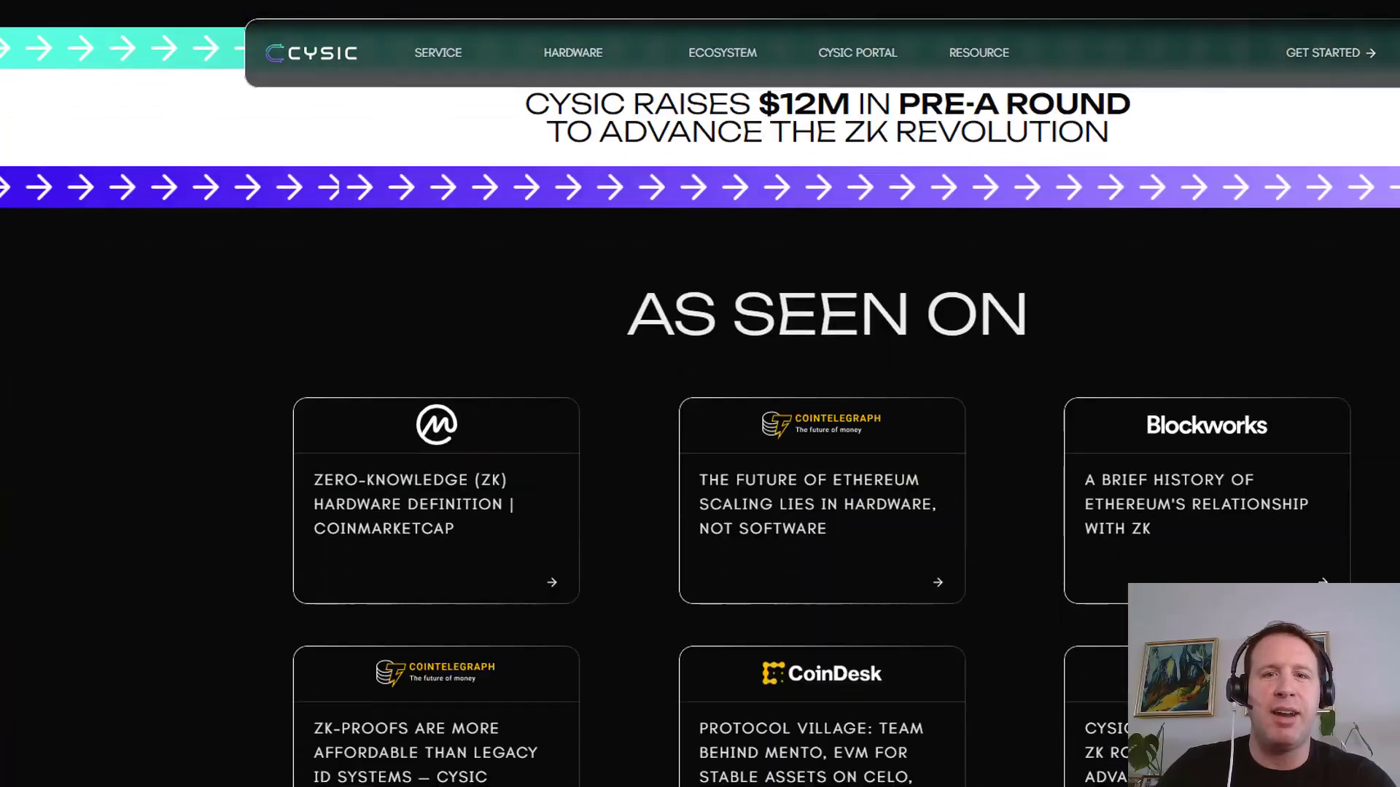
{"action": "scroll", "coordinate": [700, 394], "scroll_direction": "down", "scroll_amount": 2}
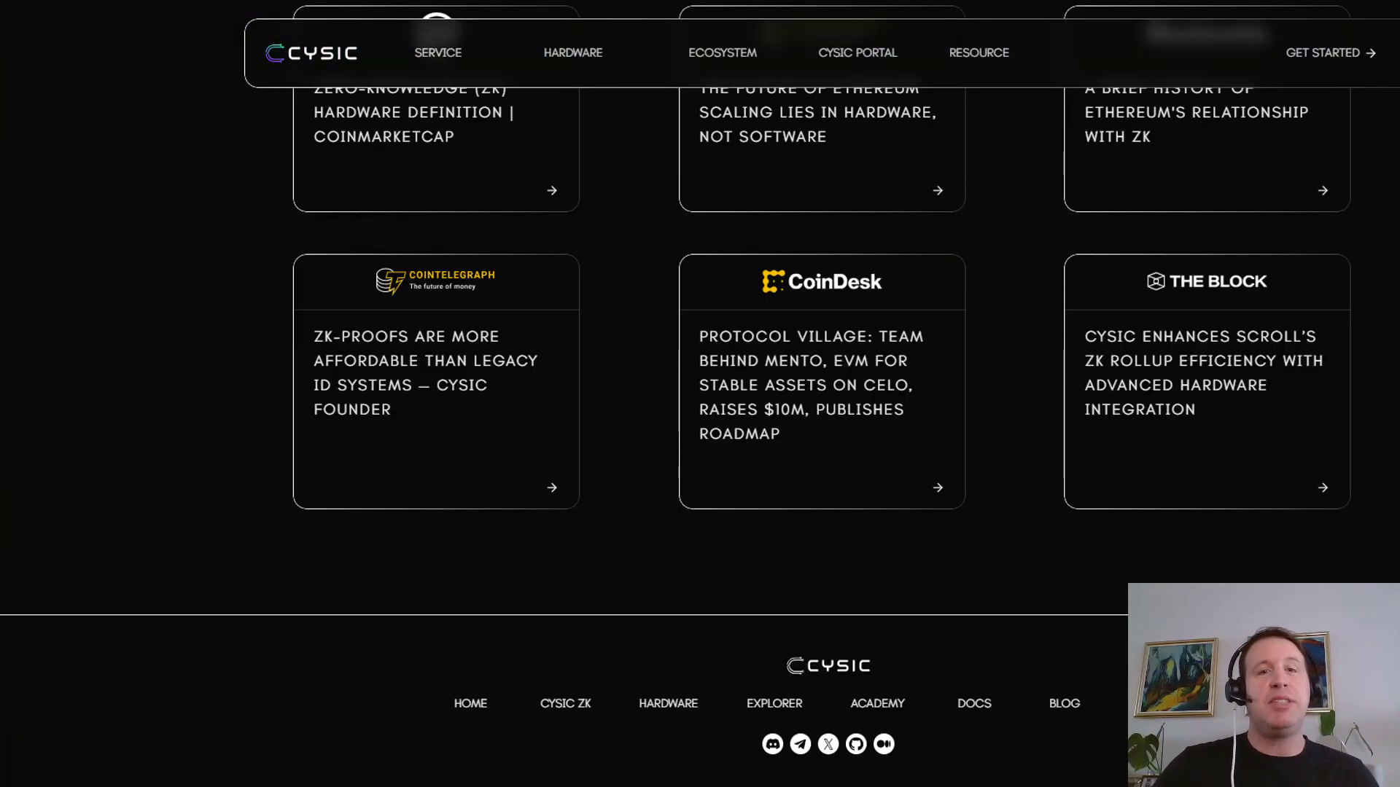
{"action": "scroll", "coordinate": [700, 393], "scroll_direction": "up", "scroll_amount": 20}
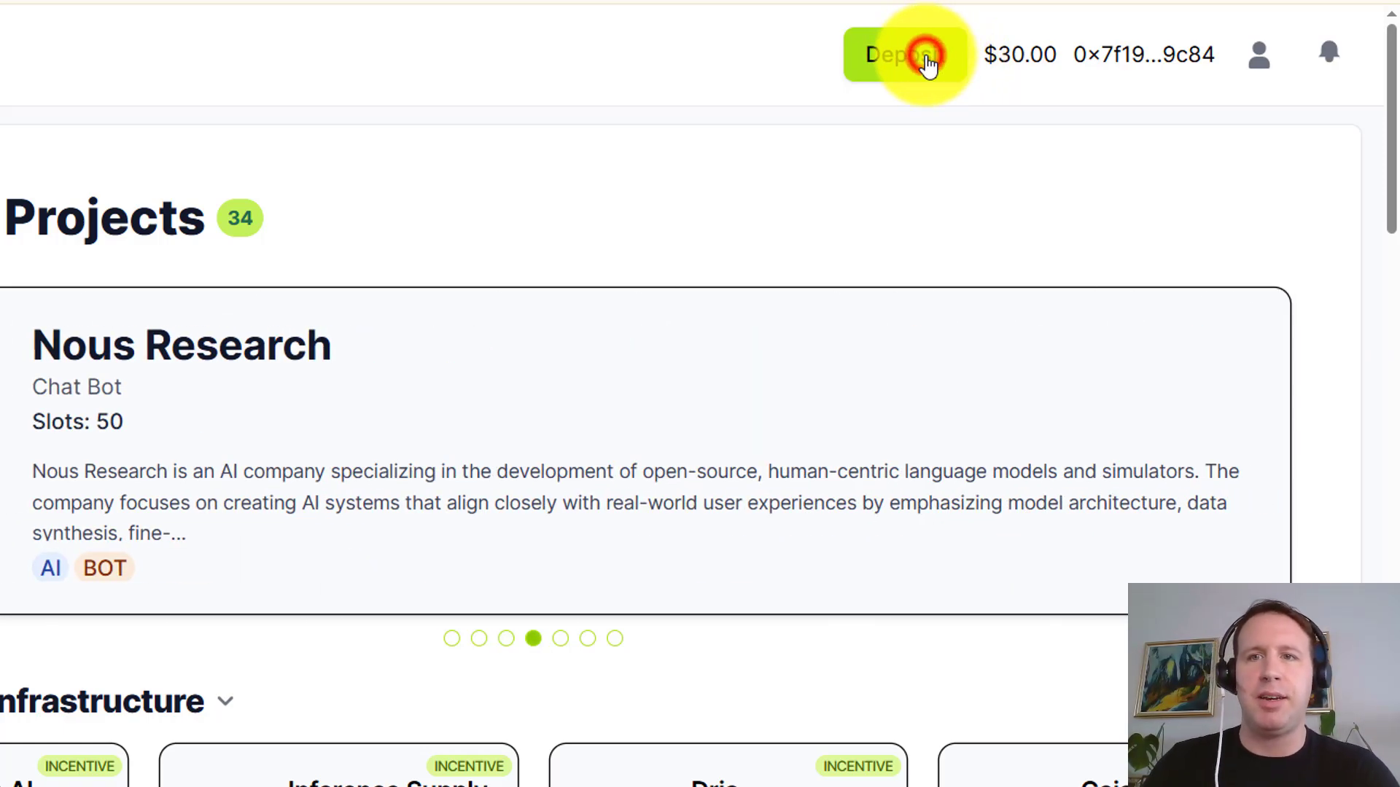
Submit a 15 USDT balance deposit and bring up the checkout's network choices
{"action": "left_click", "coordinate": [926, 58]}
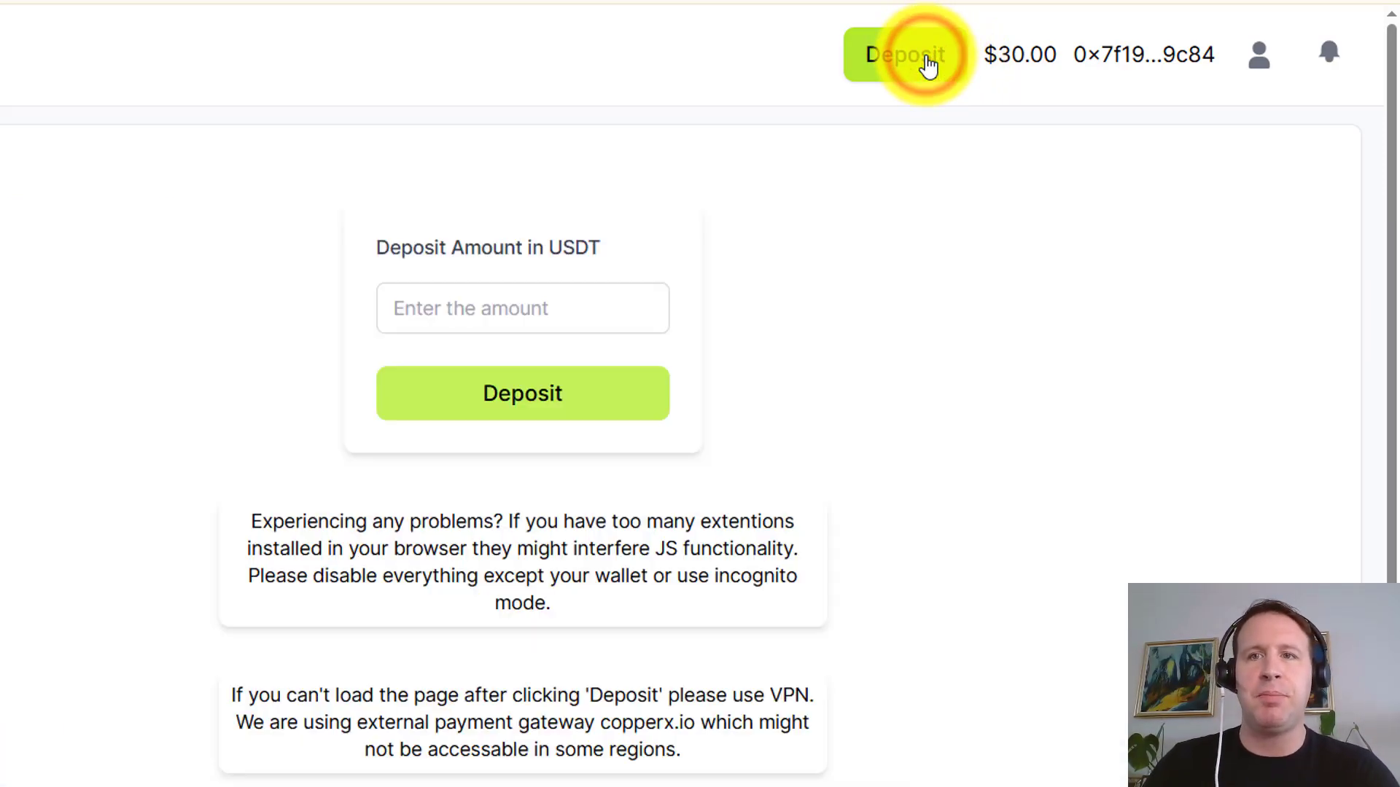
{"action": "left_click", "coordinate": [420, 313]}
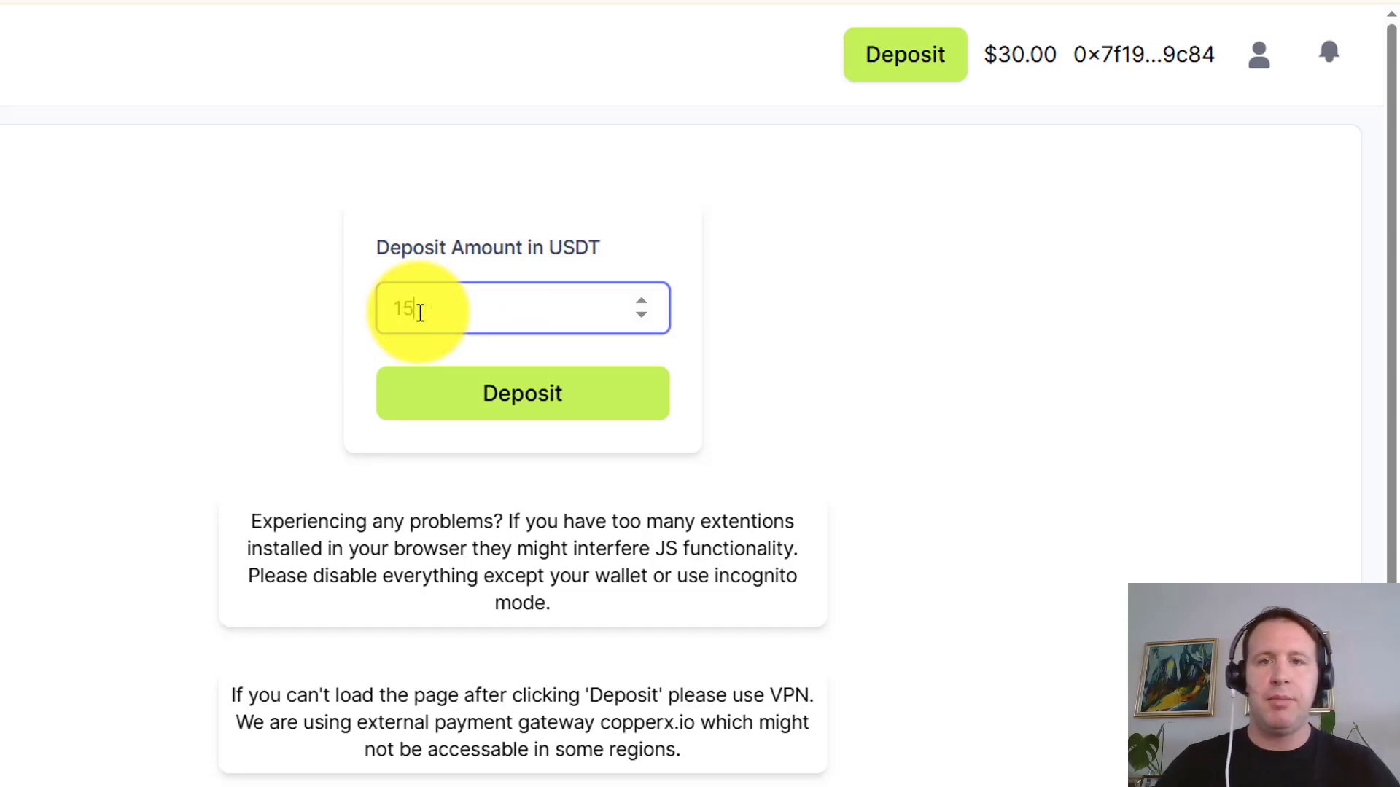
{"action": "left_click", "coordinate": [539, 392]}
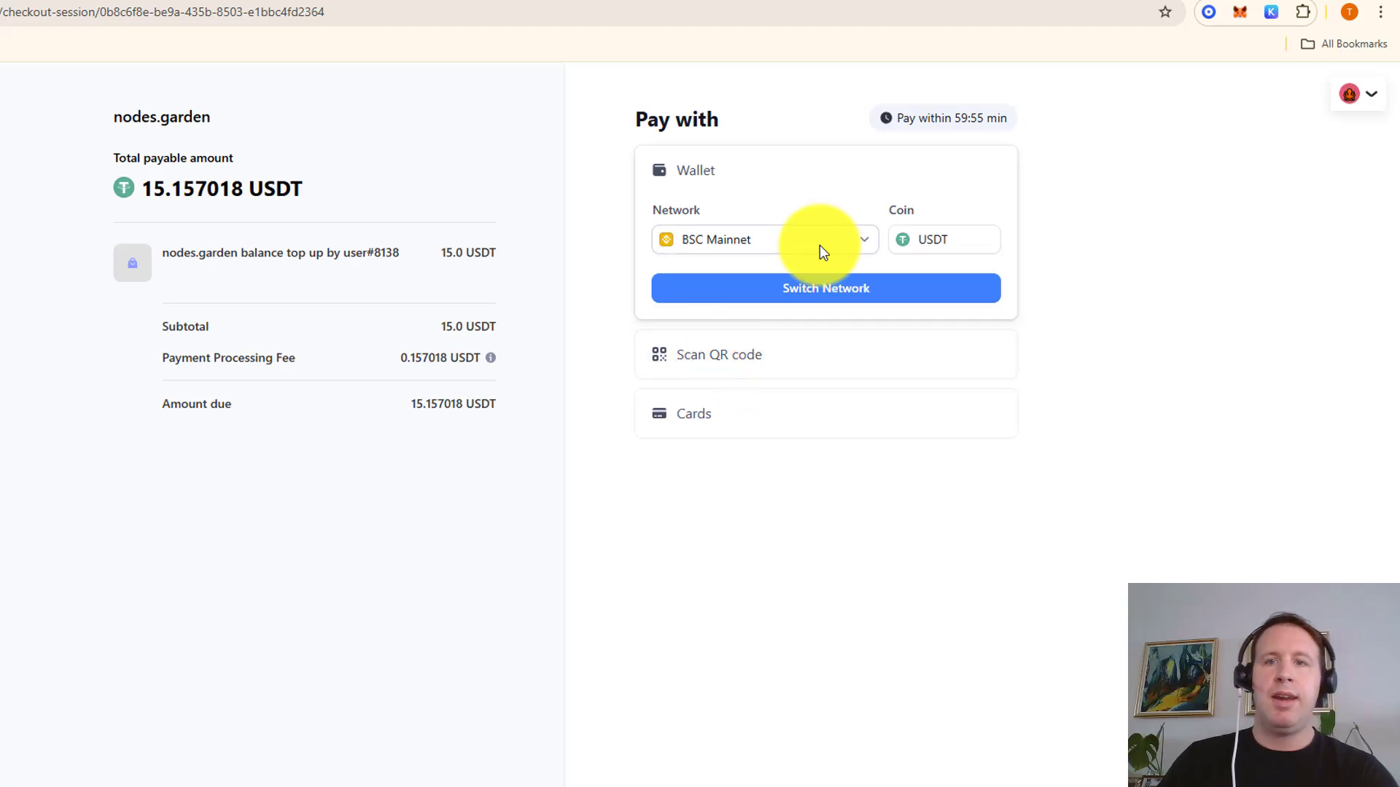
{"action": "left_click", "coordinate": [813, 248]}
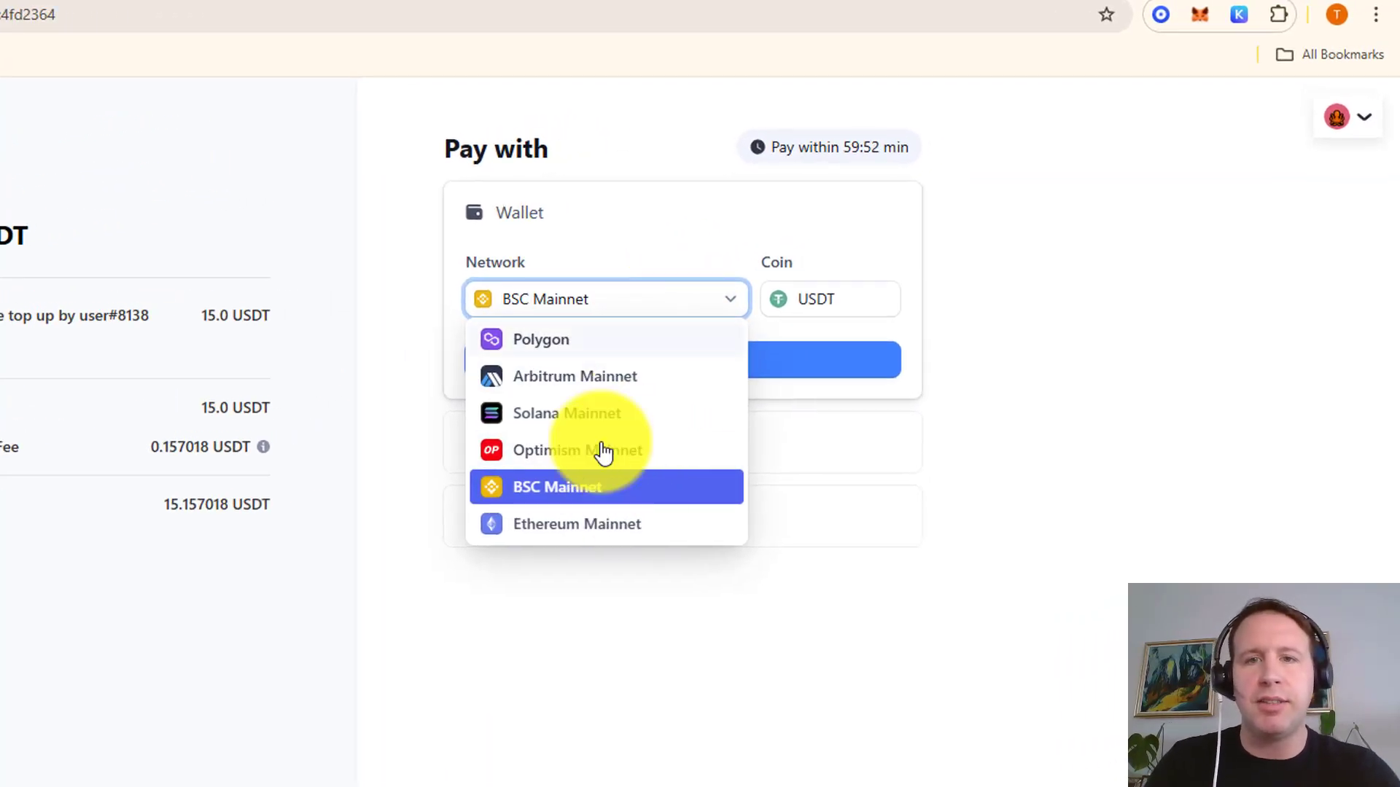
Pay in ETH on Arbitrum Mainnet, switch the wallet network, and reveal the QR code option
{"action": "left_click", "coordinate": [655, 376]}
{"action": "left_click", "coordinate": [845, 295]}
{"action": "left_click", "coordinate": [831, 337]}
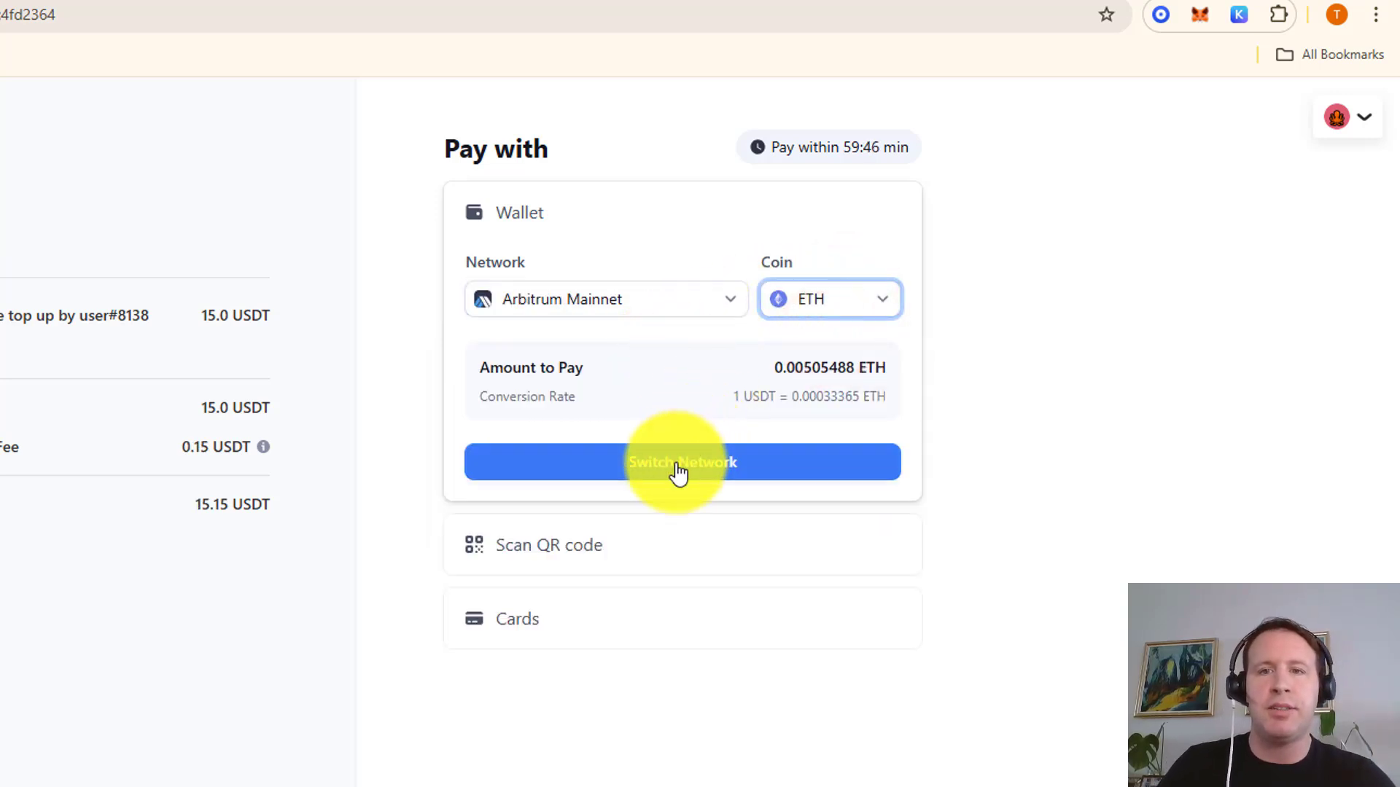
{"action": "left_click", "coordinate": [678, 471]}
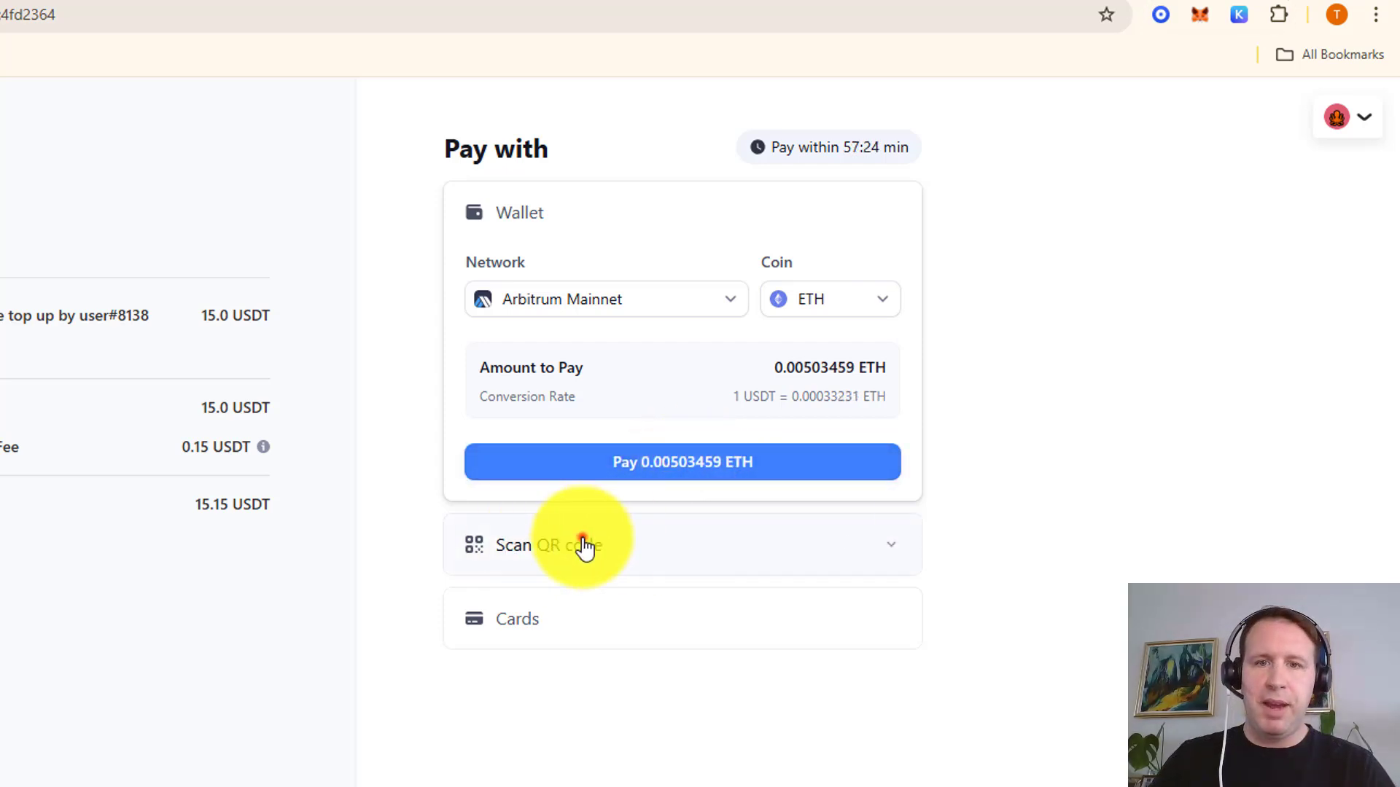
{"action": "left_click", "coordinate": [580, 540]}
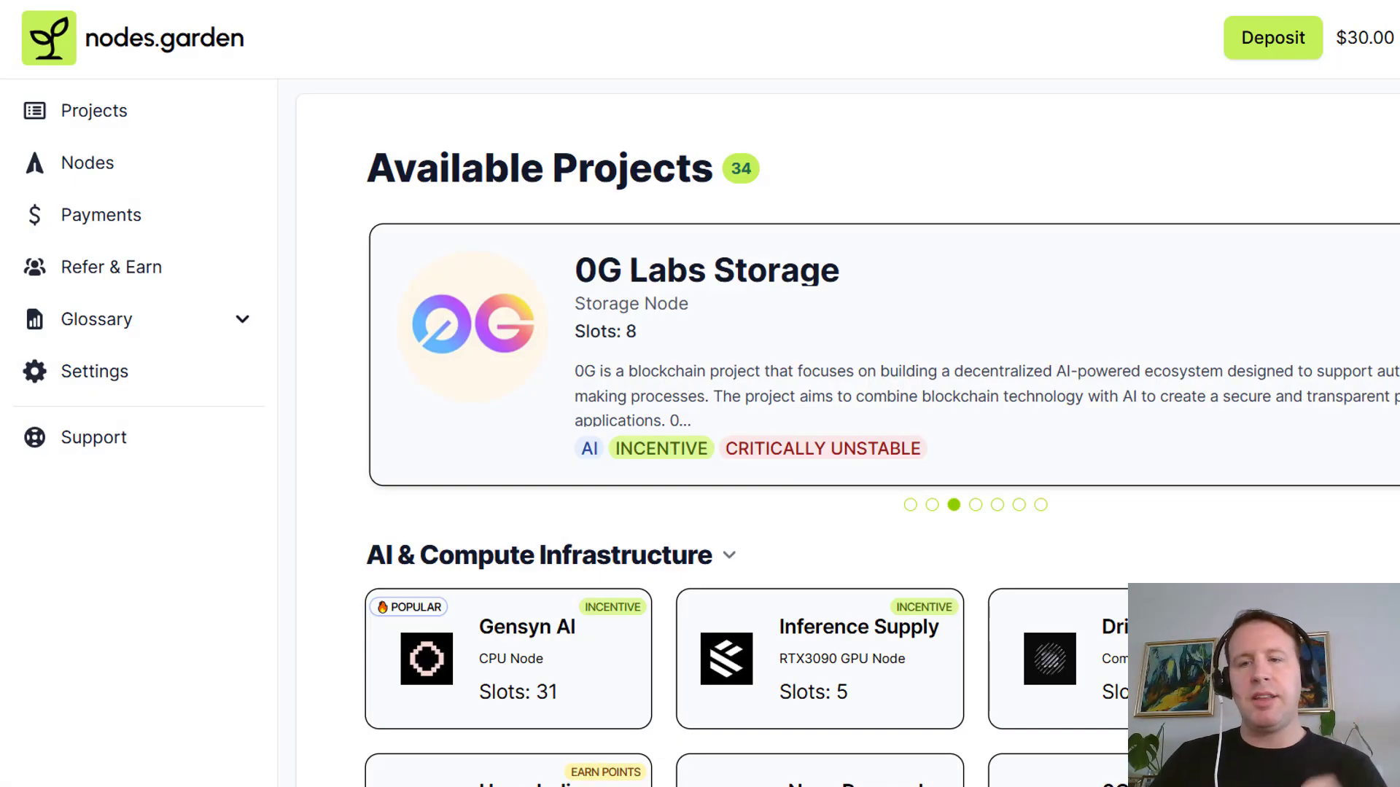
Find the Cysic Verifier Node under Other Projects and open its details
{"action": "scroll", "coordinate": [845, 431], "scroll_direction": "down", "scroll_amount": 20}
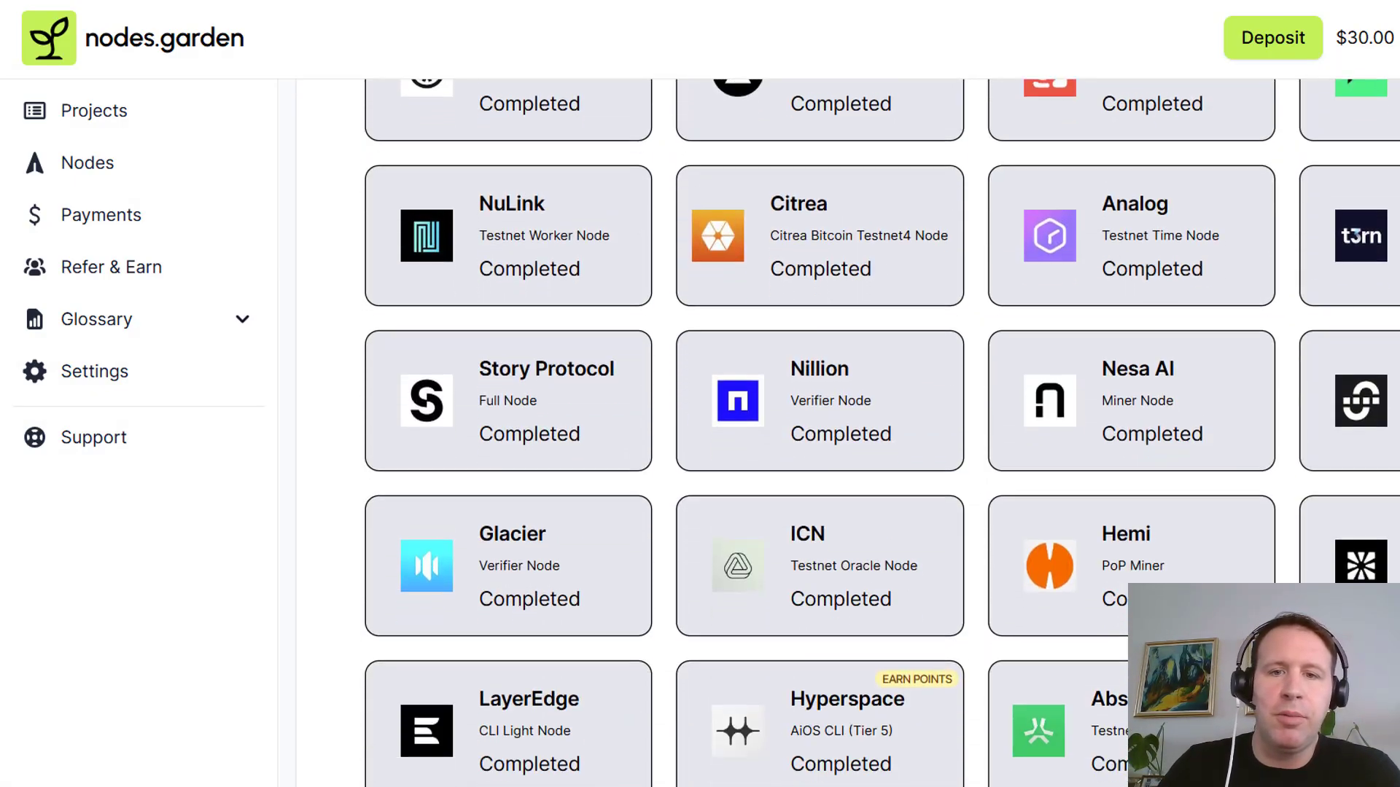
{"action": "scroll", "coordinate": [846, 430], "scroll_direction": "down", "scroll_amount": 3}
{"action": "scroll", "coordinate": [834, 369], "scroll_direction": "up", "scroll_amount": 10}
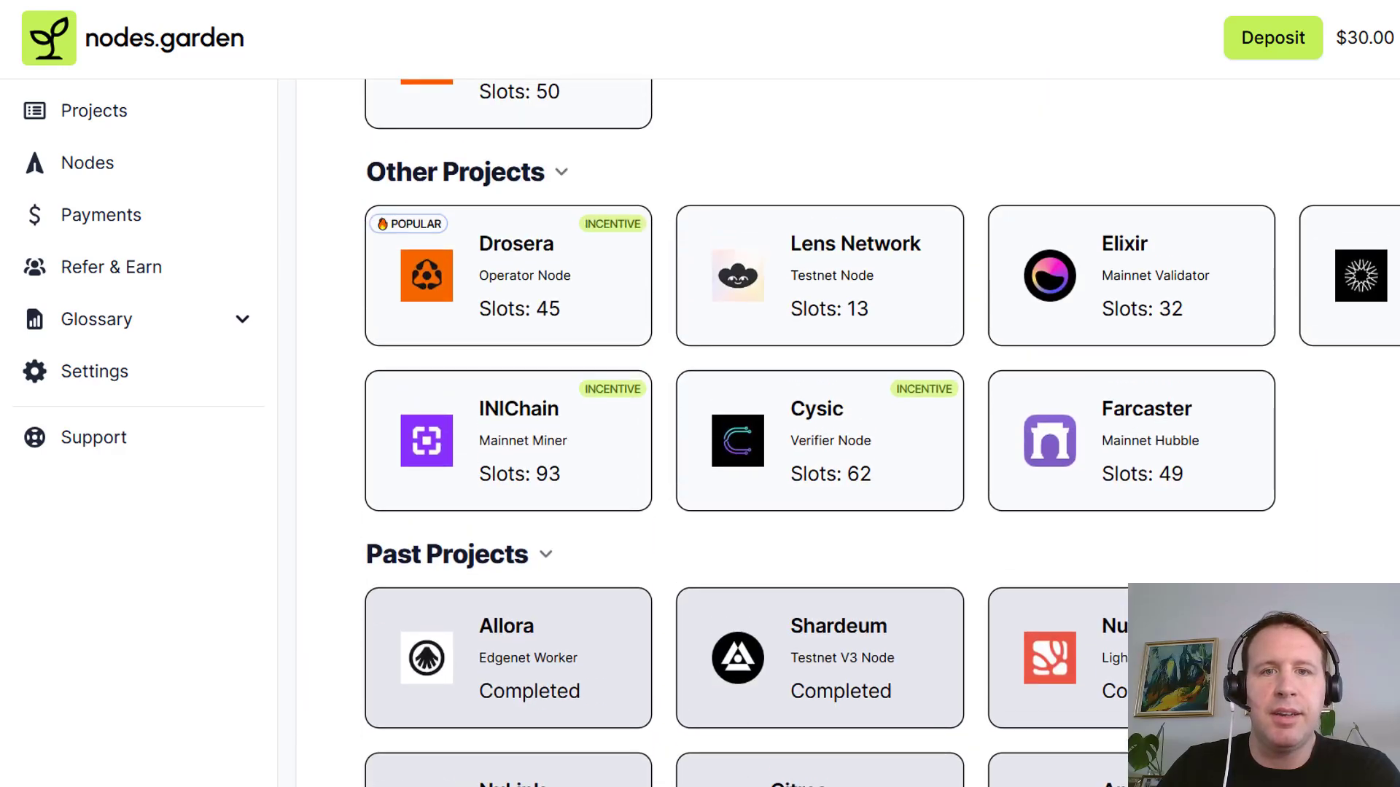
{"action": "left_click", "coordinate": [818, 502]}
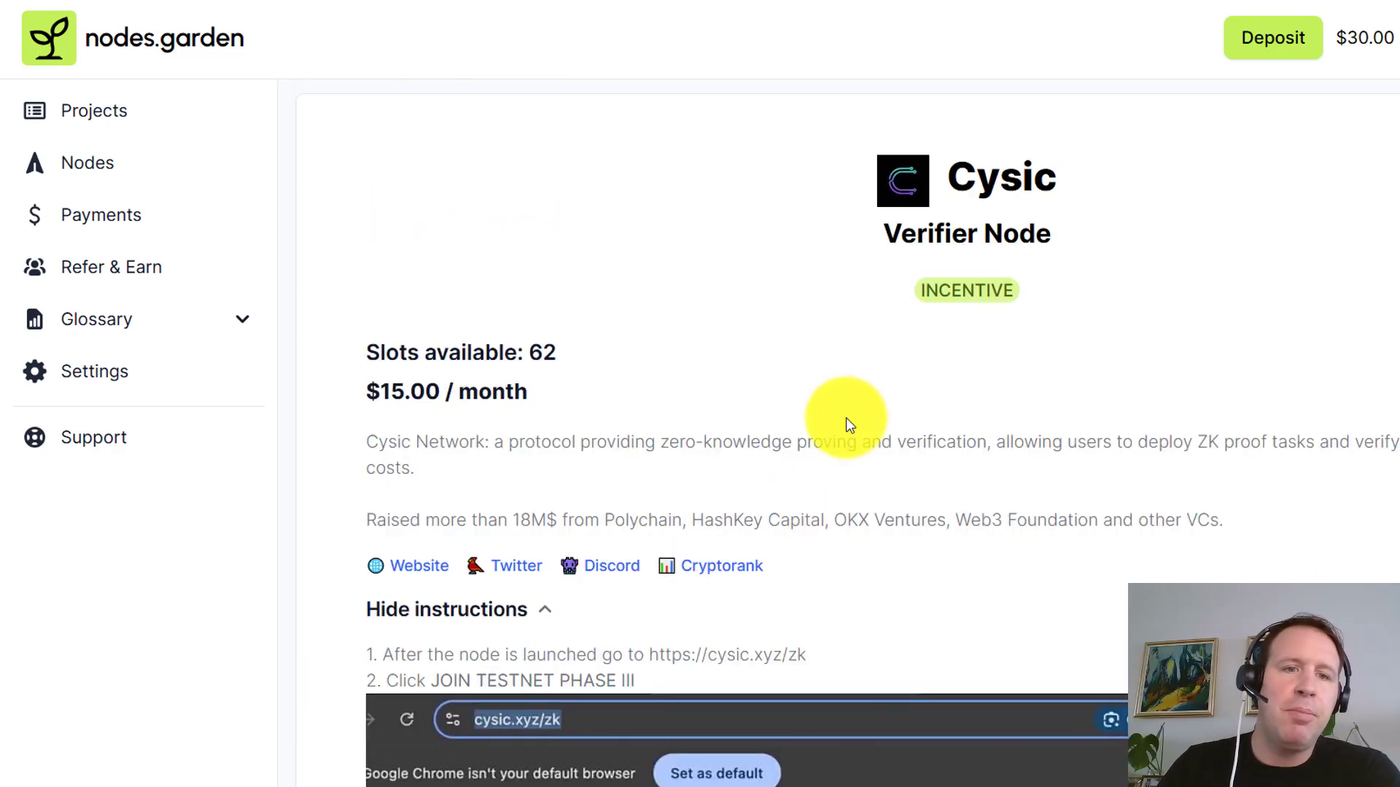
Apply a referral code and confirm buying the Cysic node at the discounted $12.75
{"action": "scroll", "coordinate": [859, 407], "scroll_direction": "down", "scroll_amount": 6}
{"action": "scroll", "coordinate": [866, 416], "scroll_direction": "down", "scroll_amount": 10}
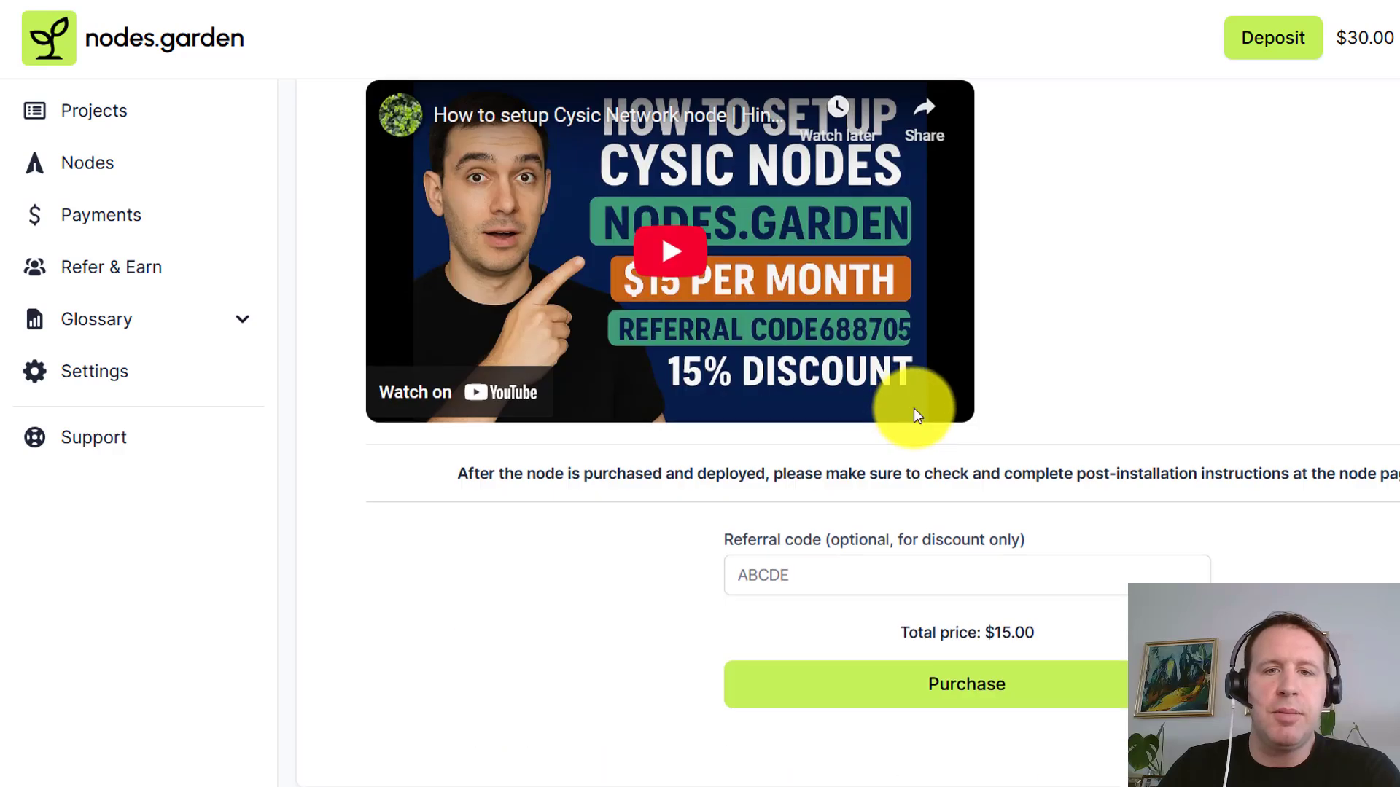
{"action": "left_click", "coordinate": [870, 443]}
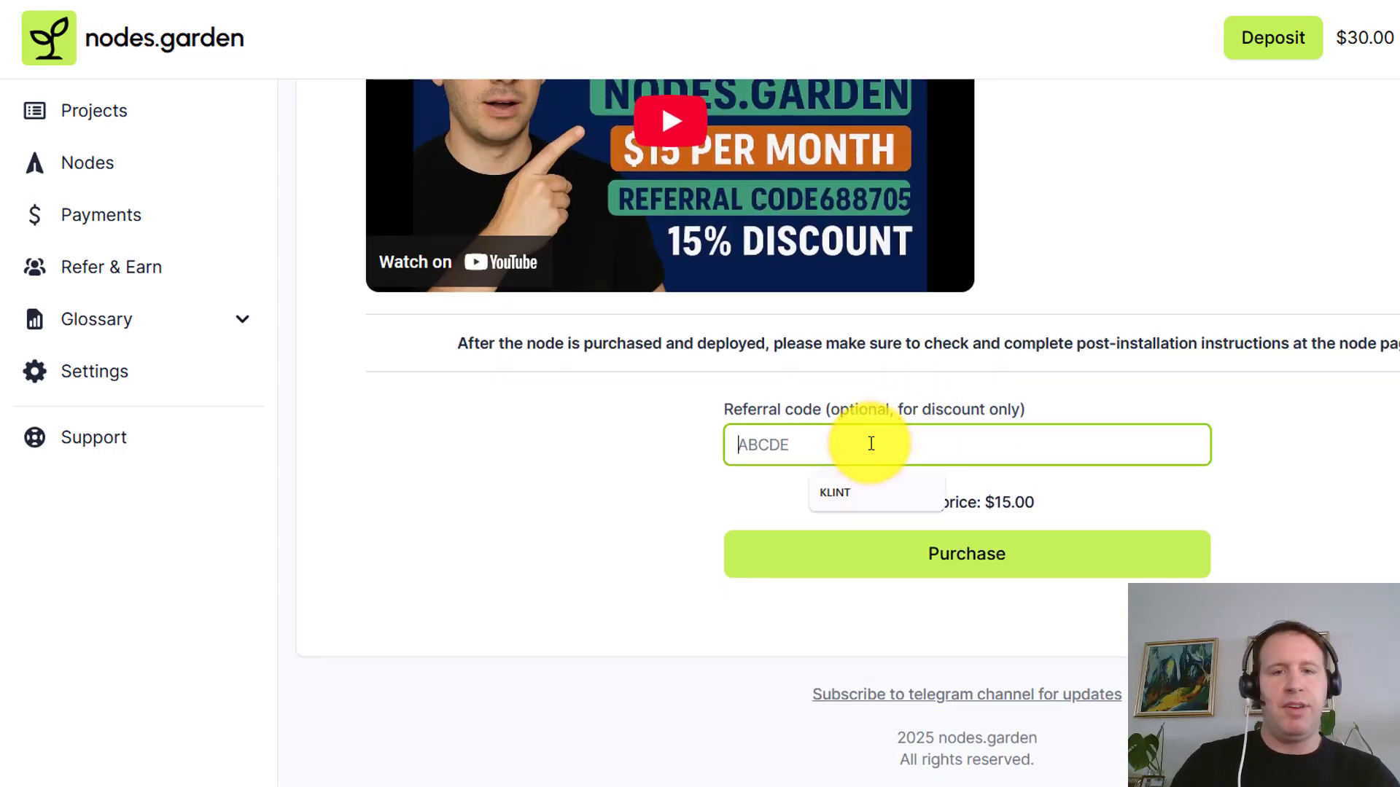
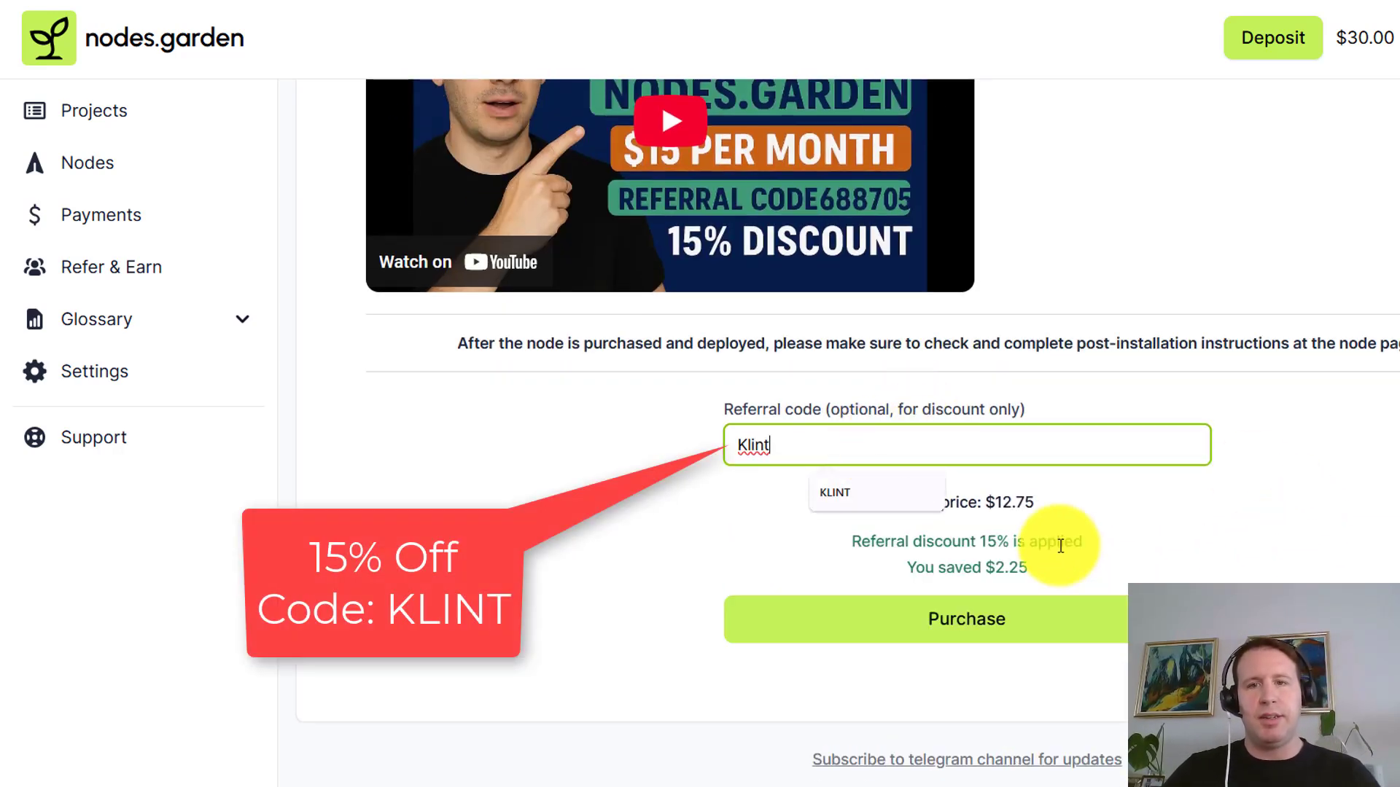
{"action": "left_click", "coordinate": [1059, 547]}
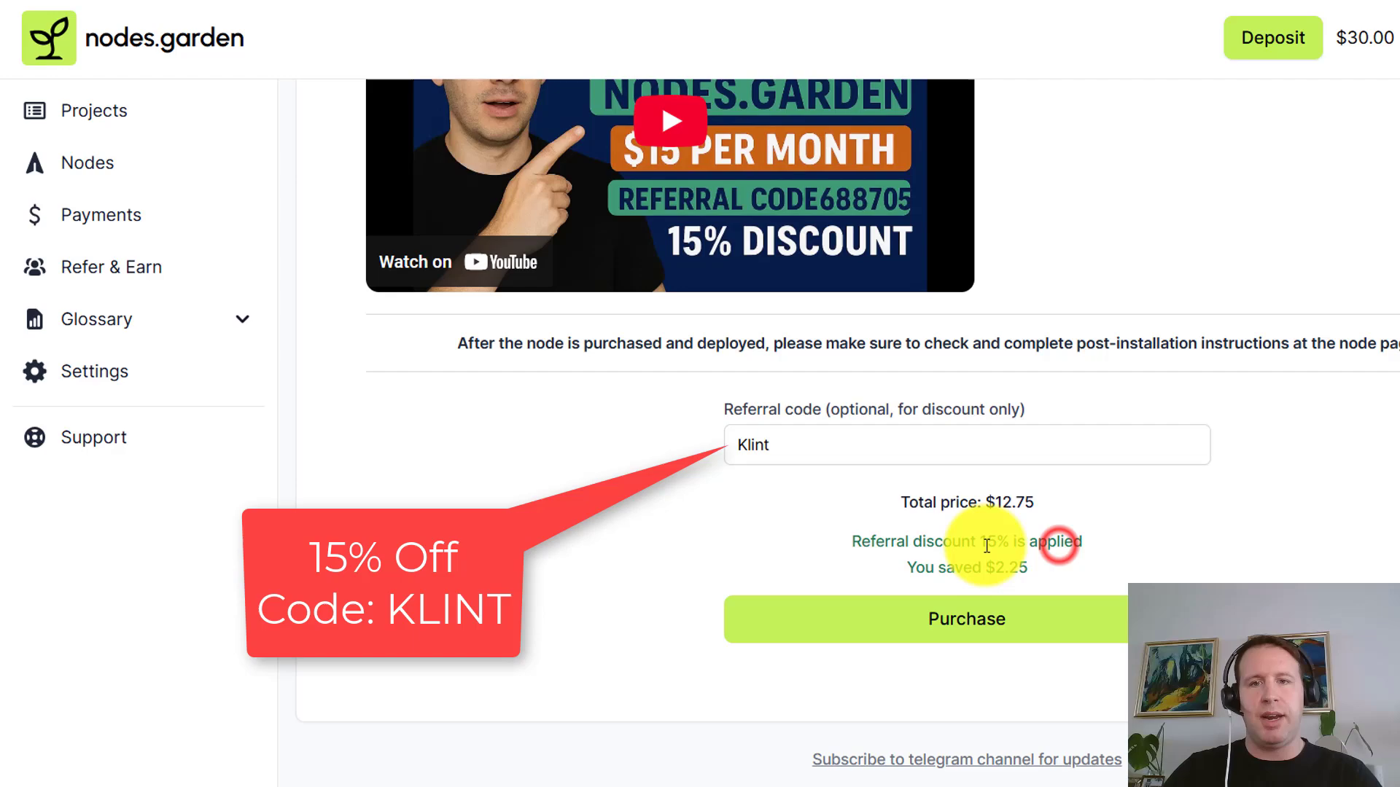
{"action": "left_click", "coordinate": [1003, 622]}
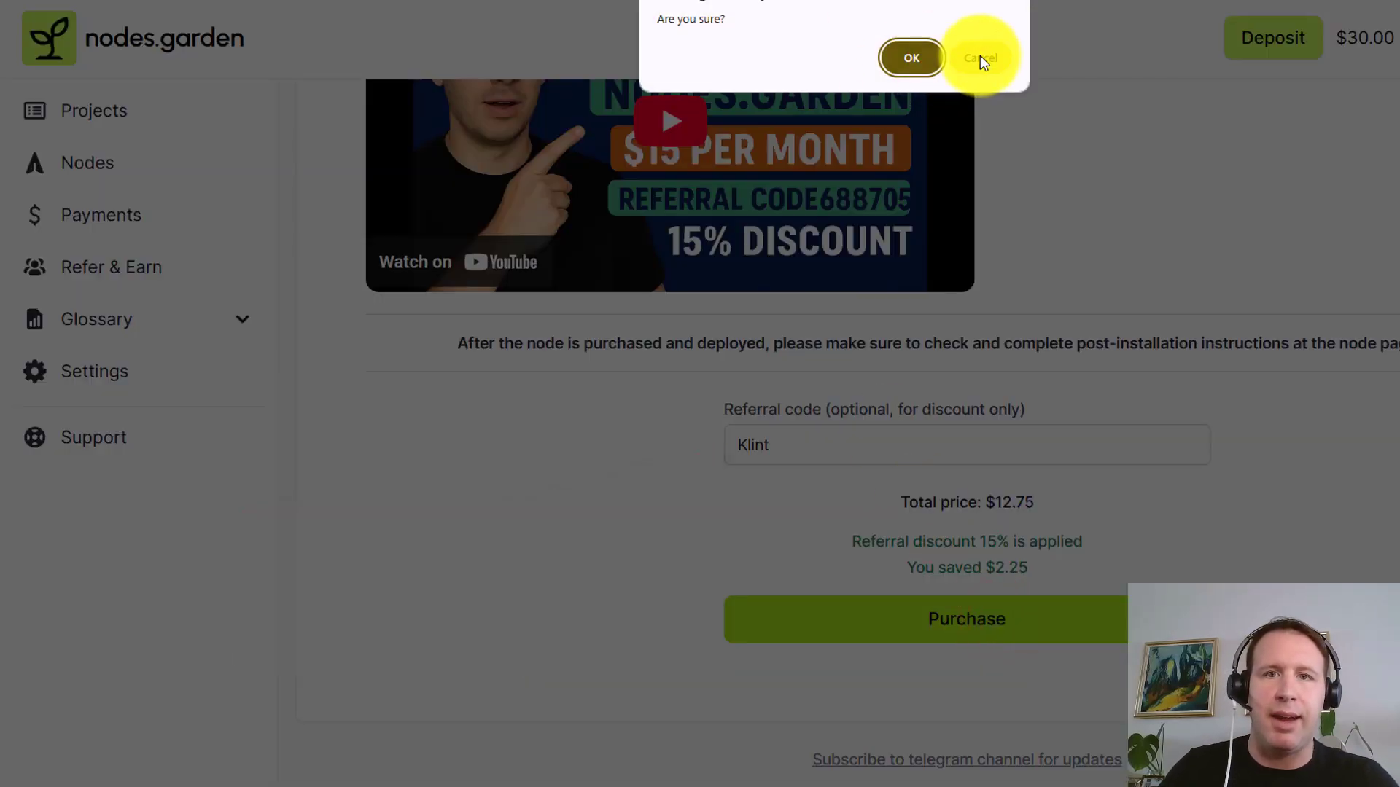
{"action": "left_click", "coordinate": [911, 58]}
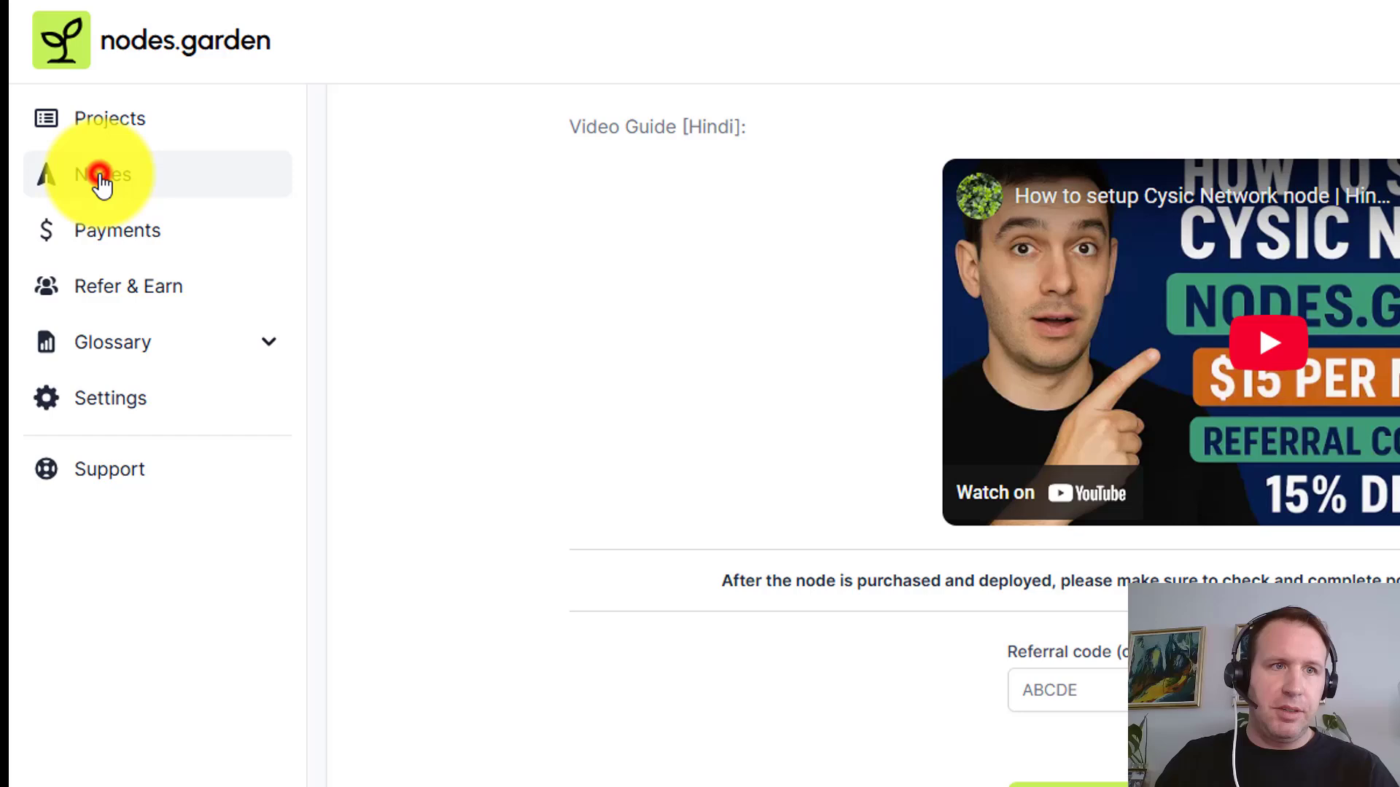
Open Cysic node #21654's detail page from the Your nodes table
{"action": "left_click", "coordinate": [101, 182]}
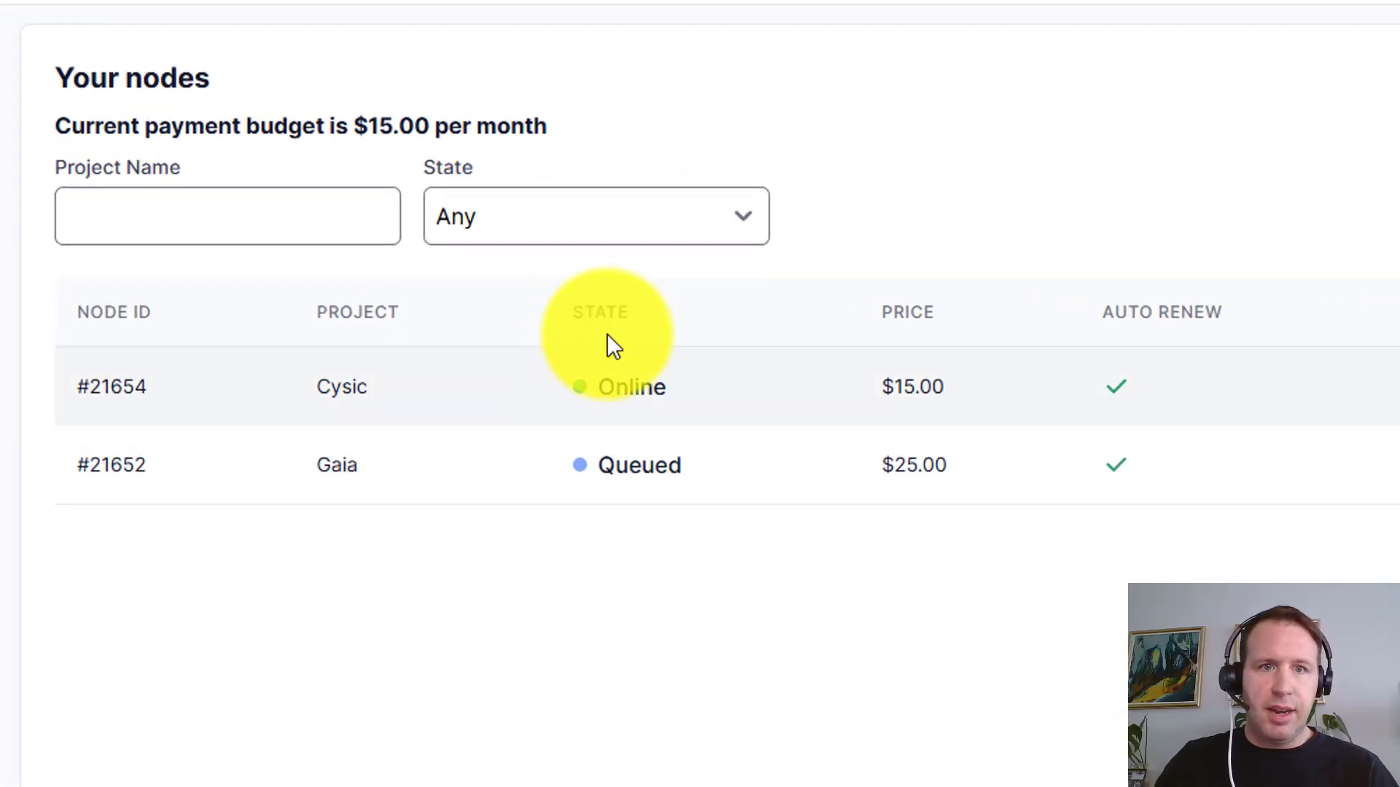
{"action": "mouse_move", "coordinate": [639, 459]}
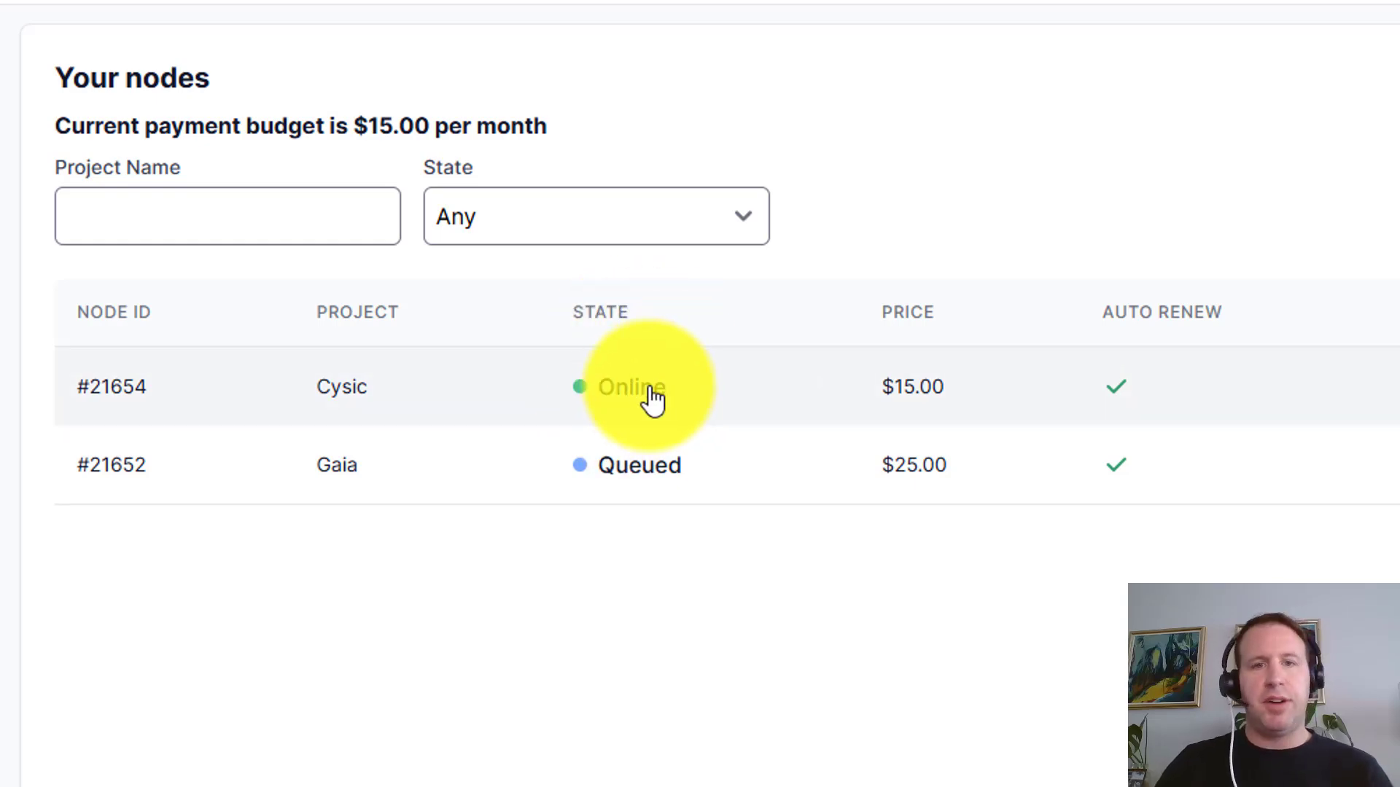
{"action": "left_click", "coordinate": [654, 400]}
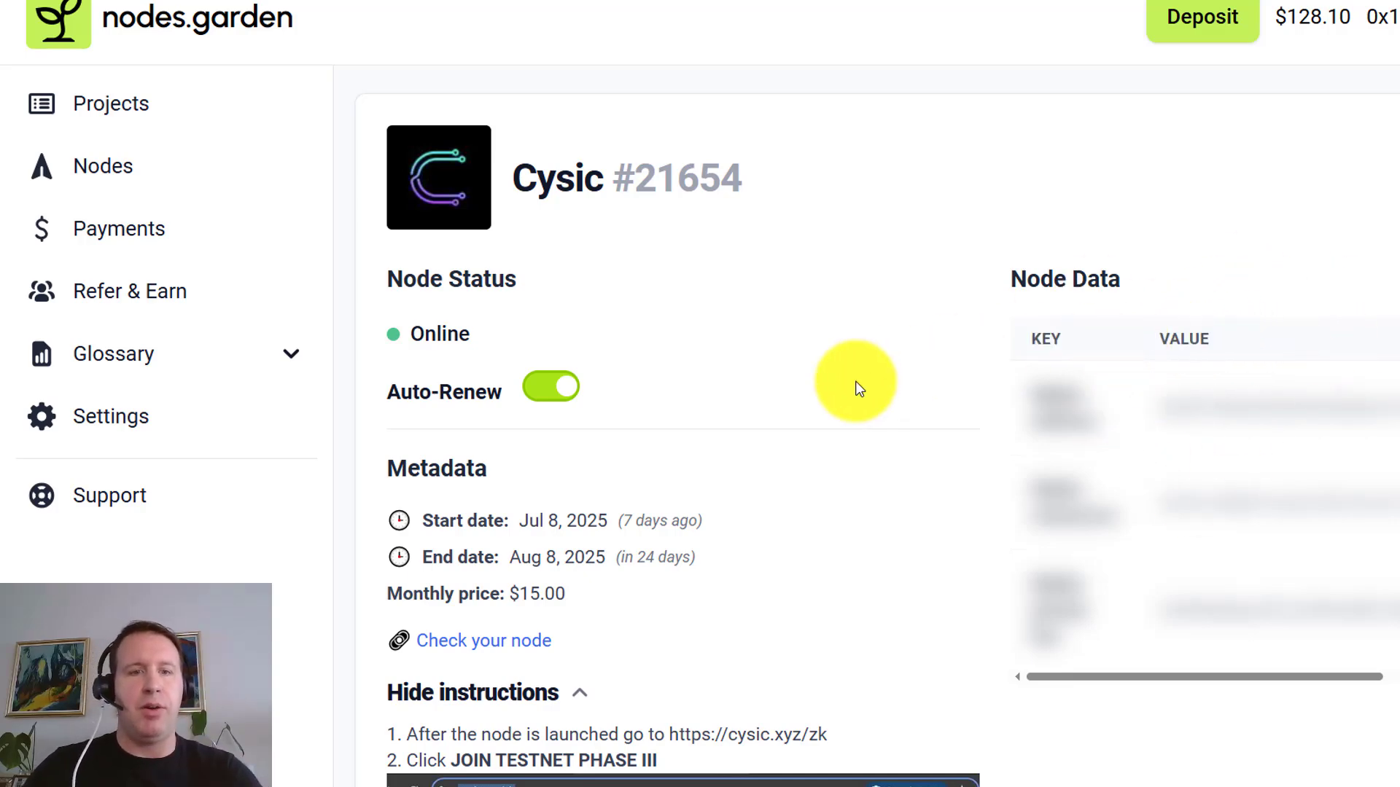
Select and copy the full wallet mnemonic shown in the node's Node Data
{"action": "scroll", "coordinate": [802, 393], "scroll_direction": "down", "scroll_amount": 5}
{"action": "scroll", "coordinate": [1181, 400], "scroll_direction": "up", "scroll_amount": 5}
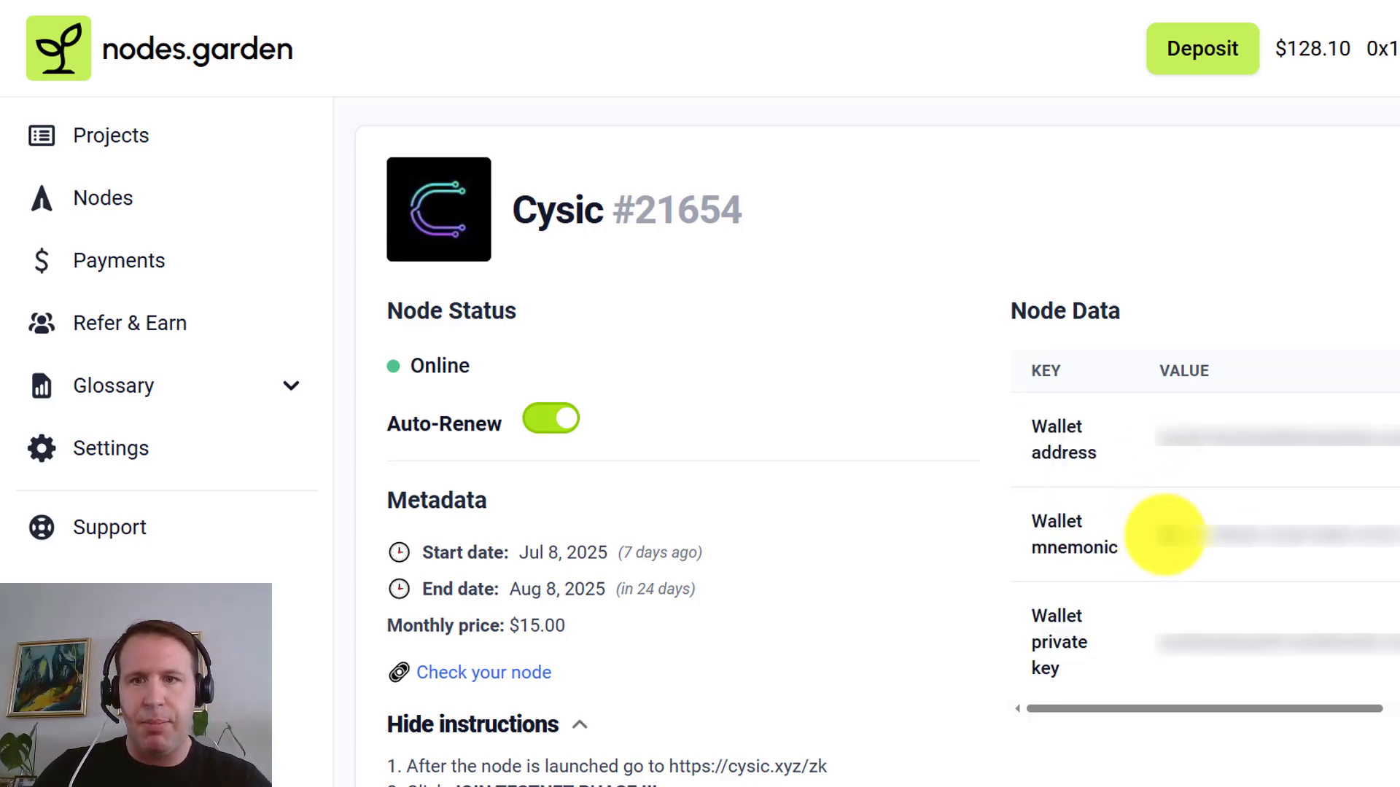
{"action": "triple_click", "coordinate": [1166, 536]}
{"action": "right_click", "coordinate": [1165, 535]}
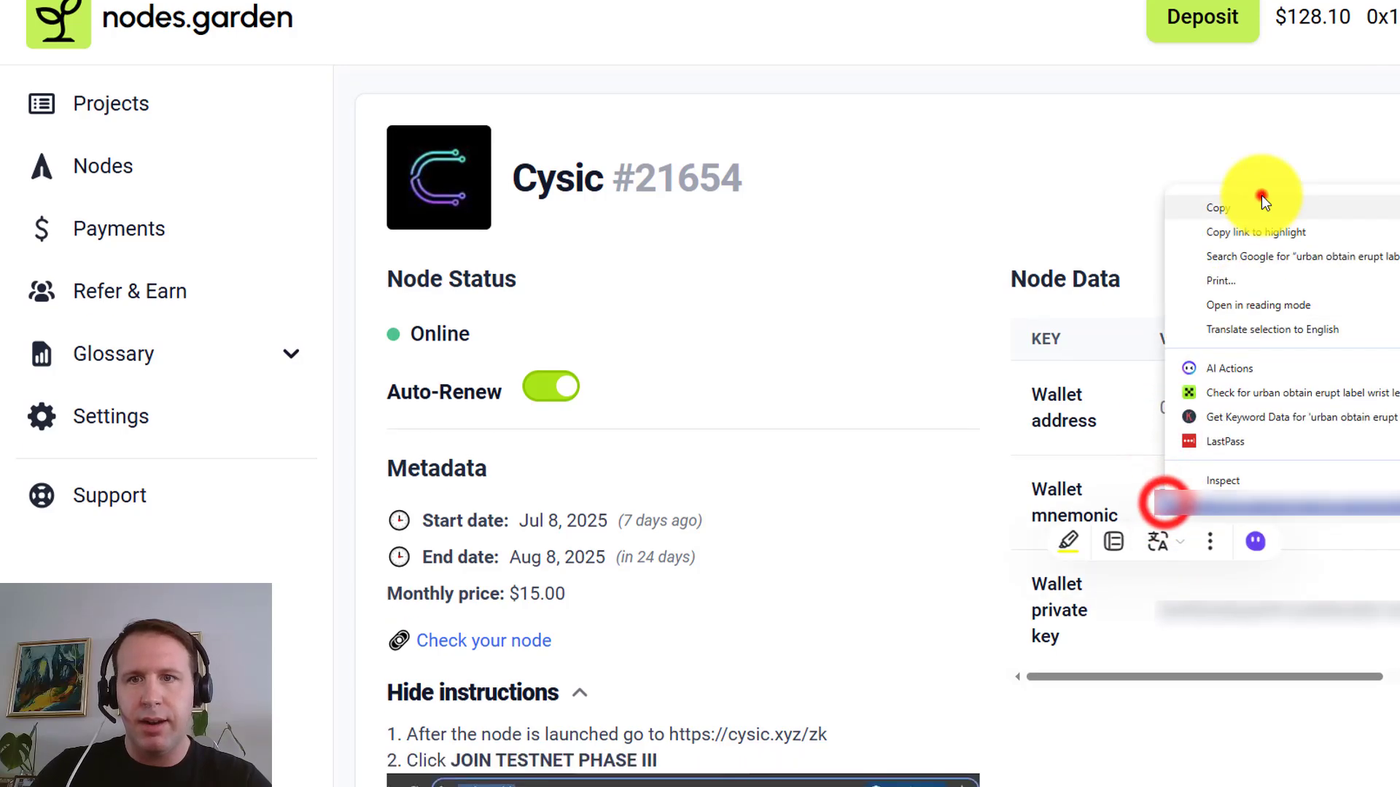
{"action": "left_click", "coordinate": [1260, 244]}
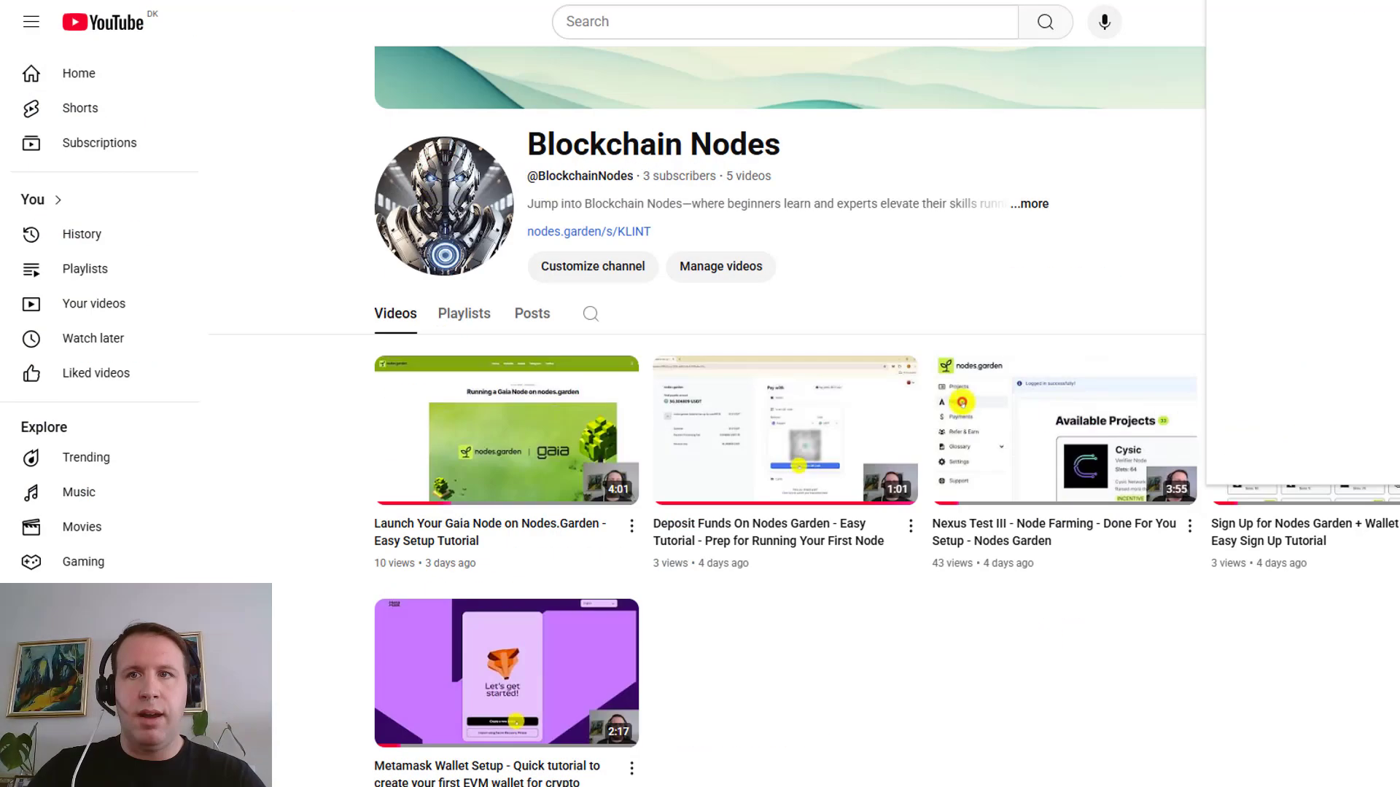
Import the copied 12-word recovery phrase into MetaMask as a new wallet account
{"action": "left_click", "coordinate": [1299, 23]}
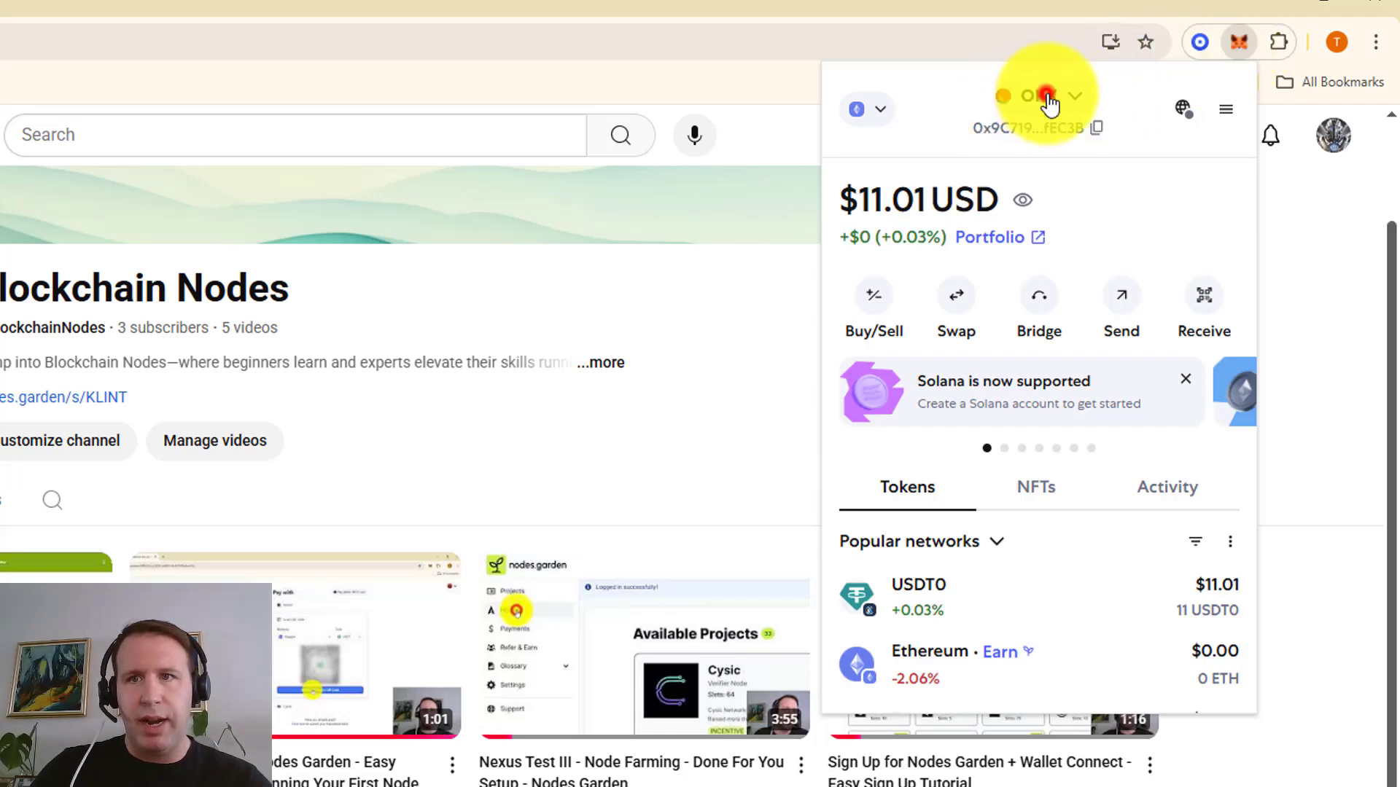
{"action": "left_click", "coordinate": [1047, 96]}
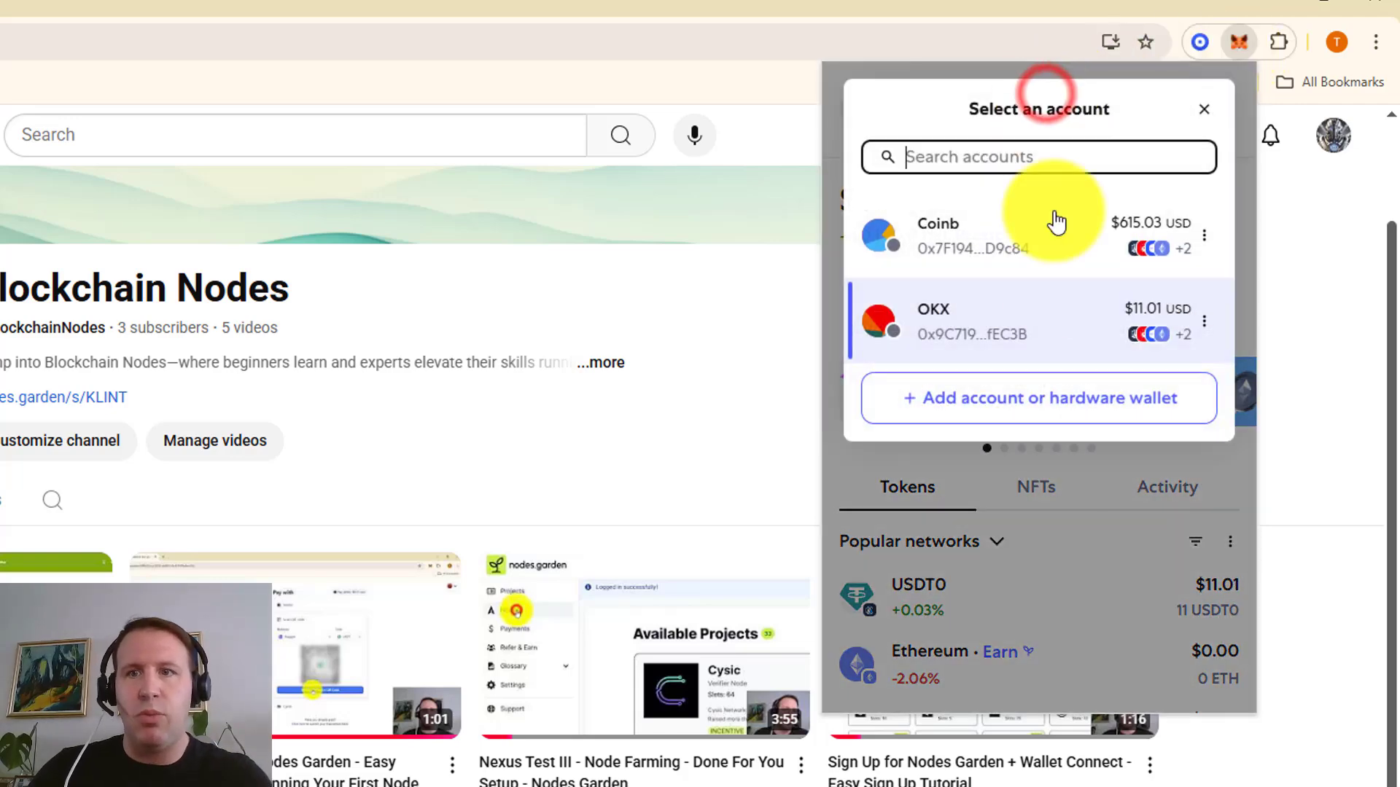
{"action": "left_click", "coordinate": [1063, 402]}
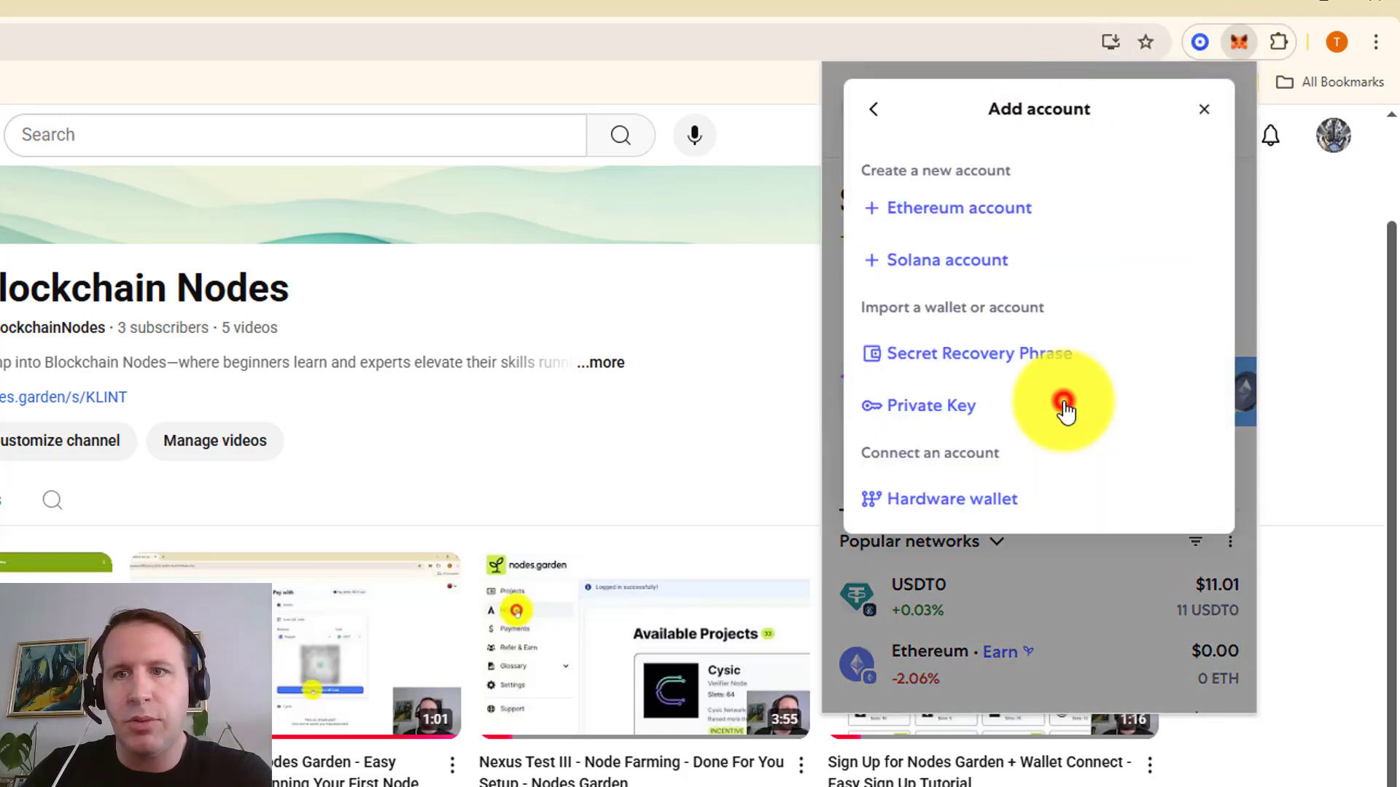
{"action": "left_click", "coordinate": [995, 357]}
{"action": "left_click", "coordinate": [934, 228]}
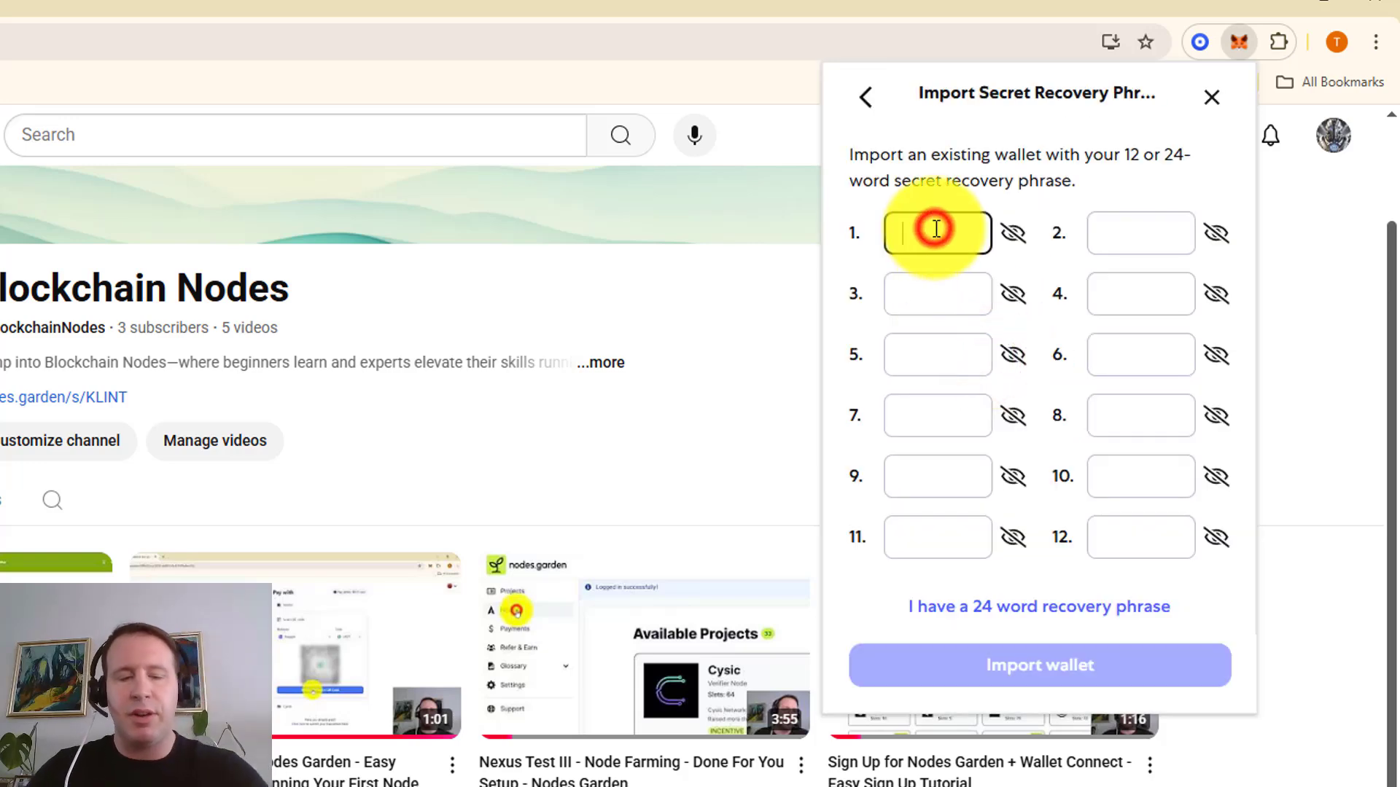
{"action": "key", "text": "ctrl+v"}
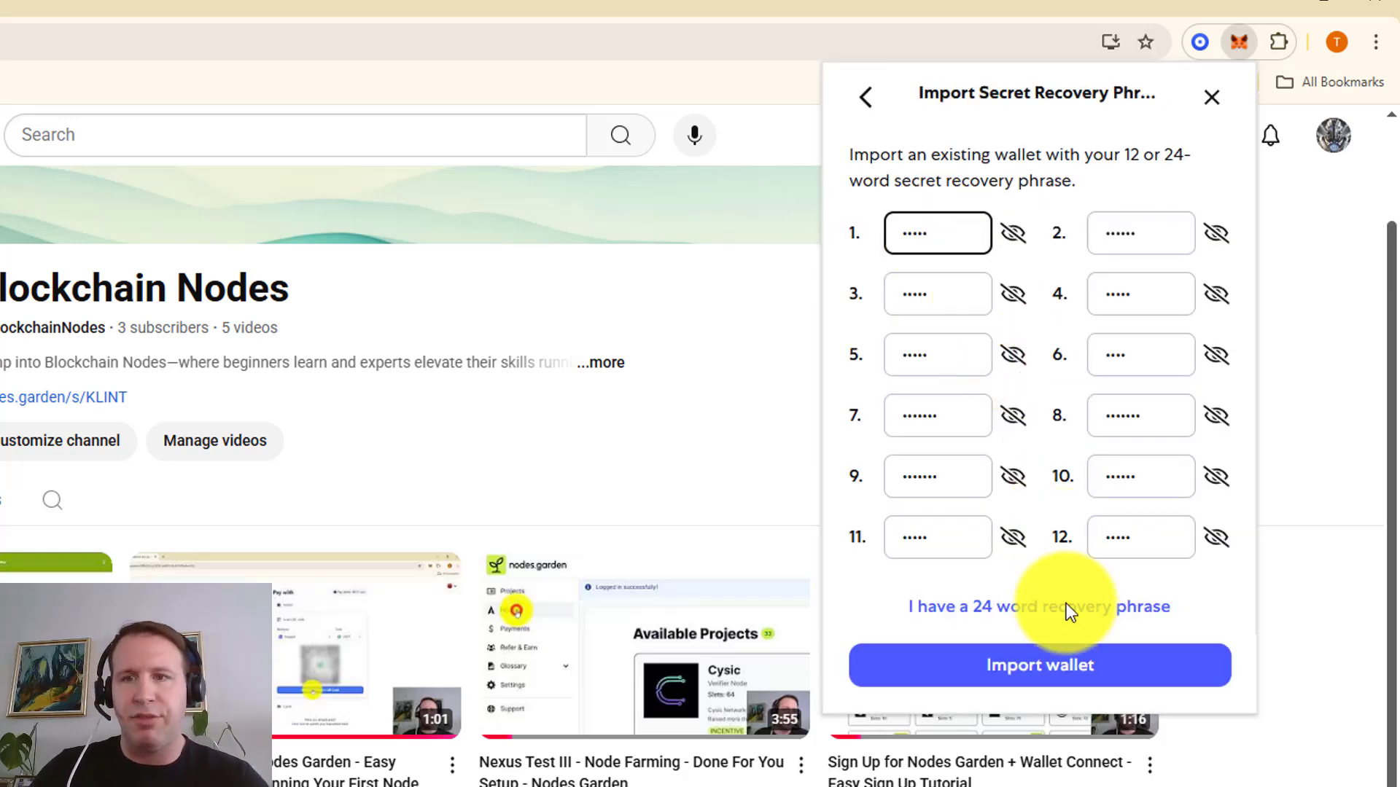
{"action": "left_click", "coordinate": [1057, 672]}
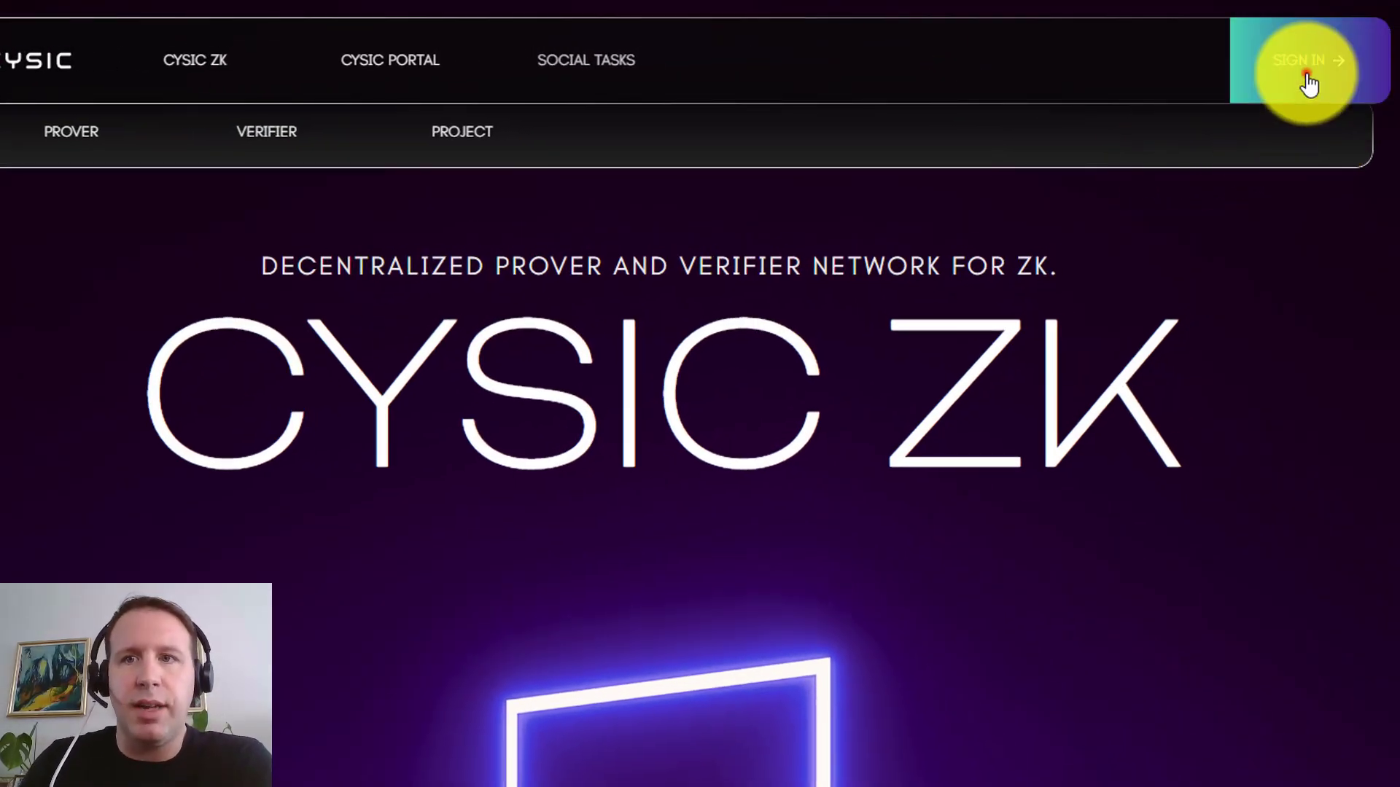
Rename MetaMask's Account 3 to 'cysic' through its account details
{"action": "left_click", "coordinate": [1305, 62]}
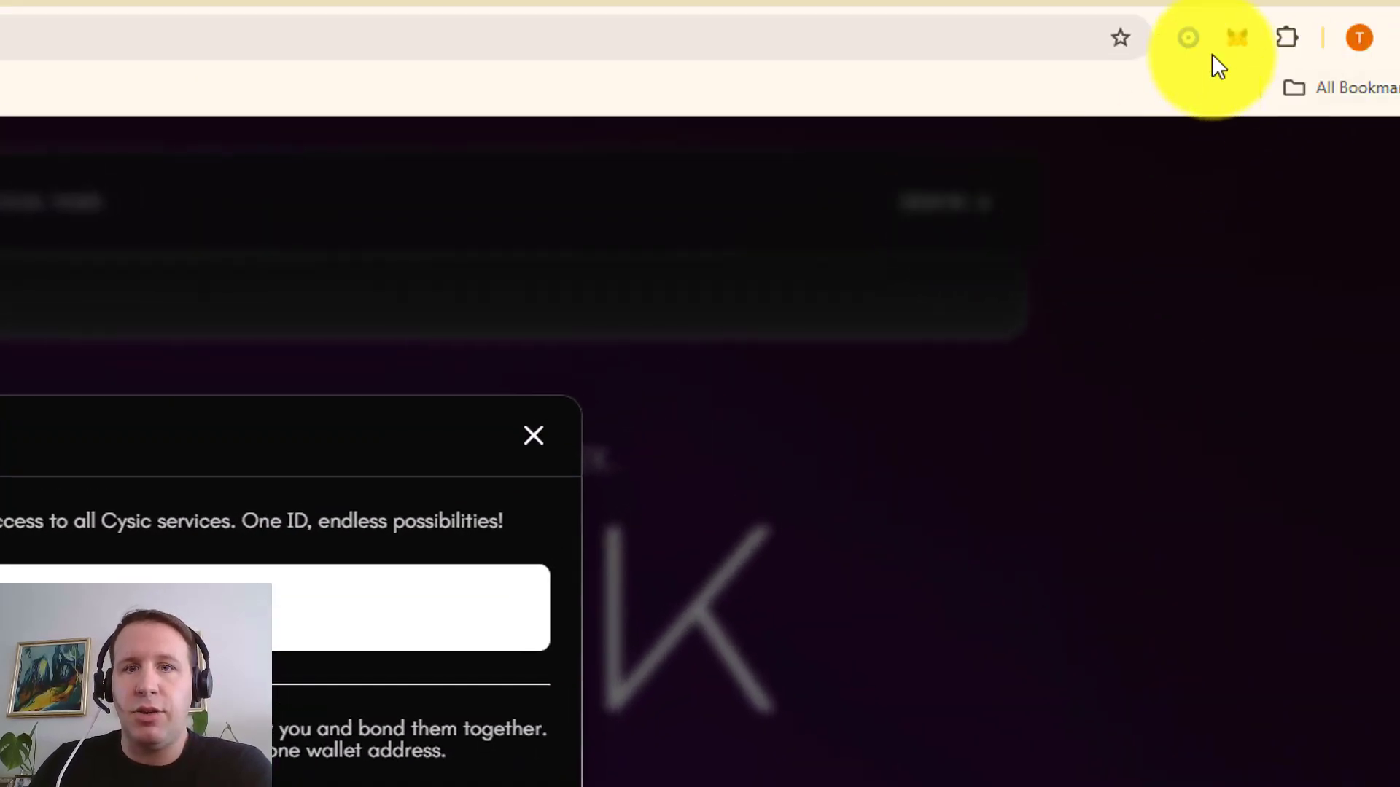
{"action": "left_click", "coordinate": [1244, 38]}
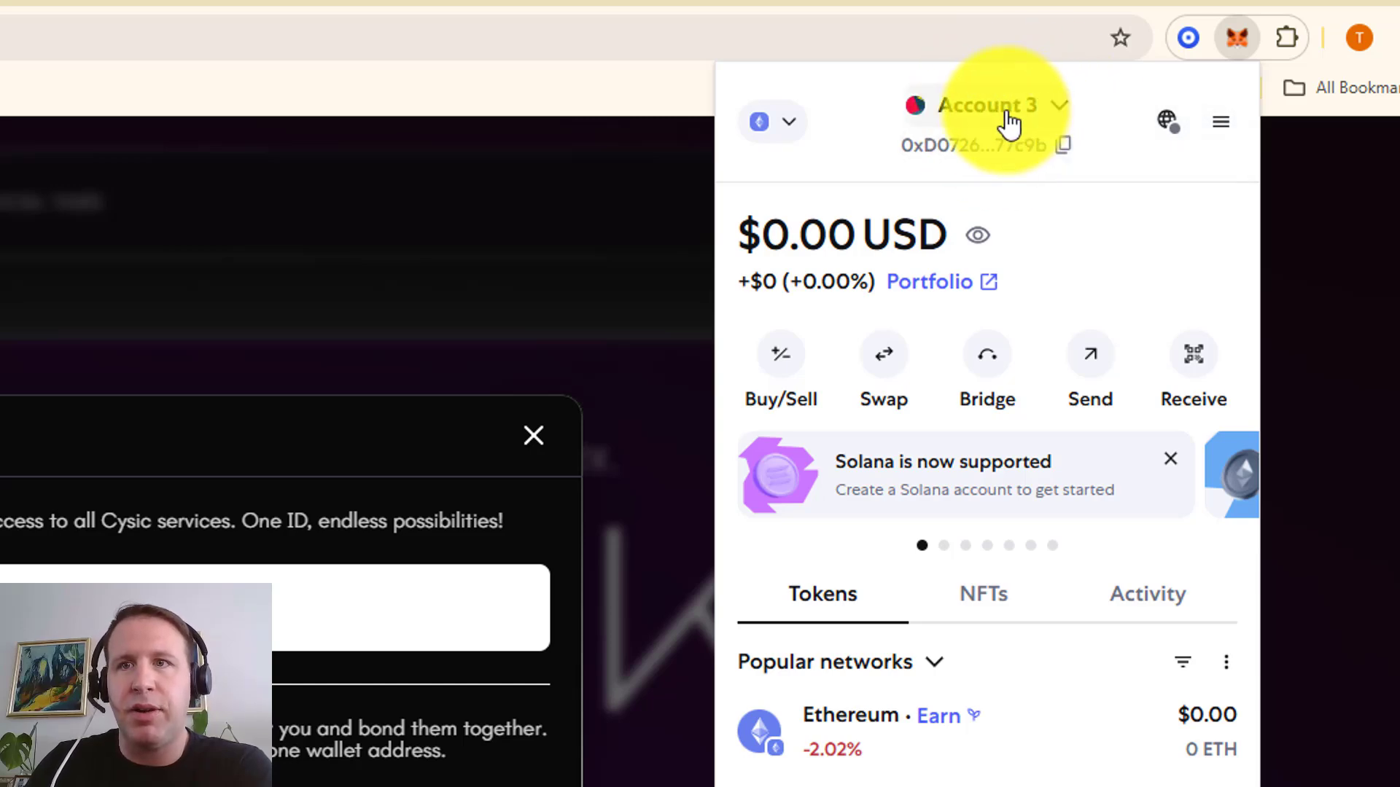
{"action": "left_click", "coordinate": [1009, 121]}
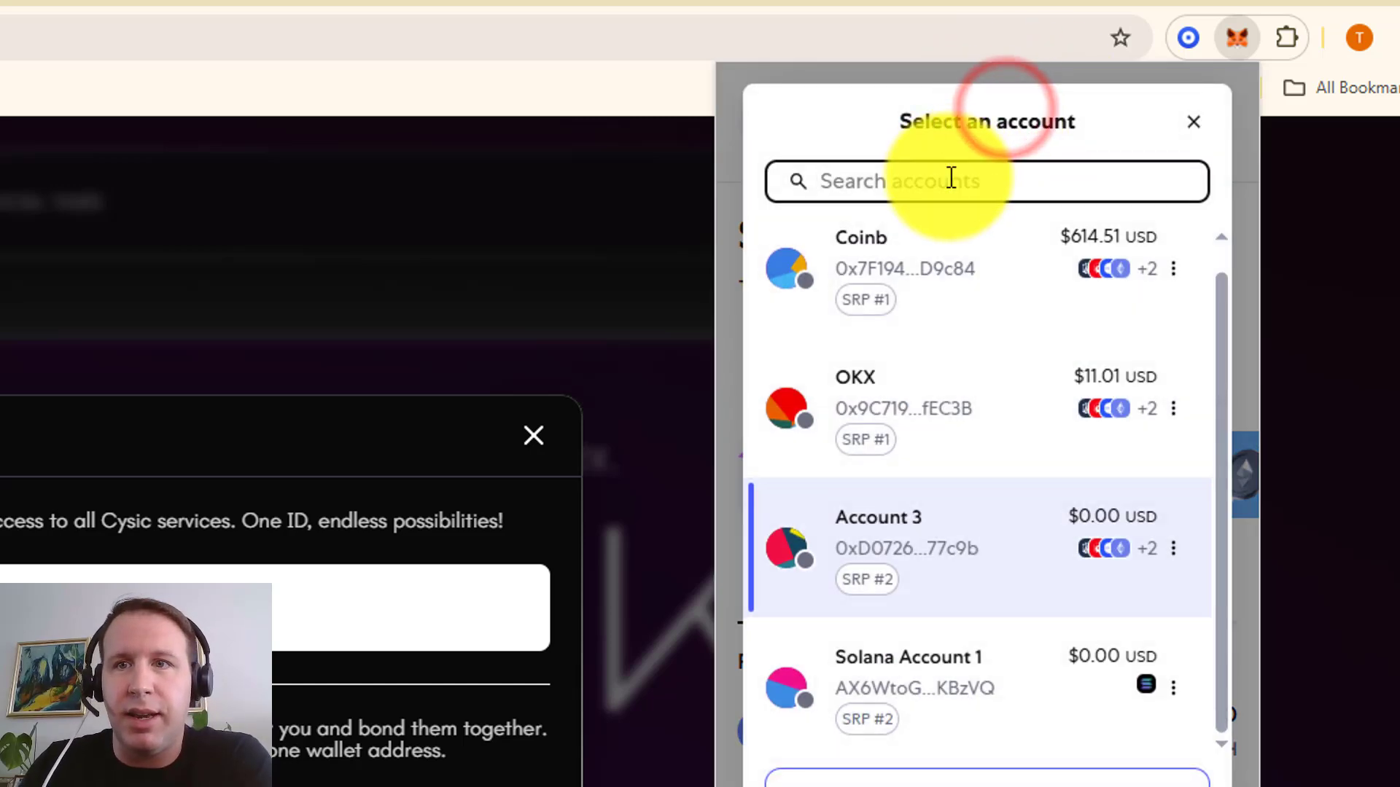
{"action": "left_click", "coordinate": [1173, 550]}
{"action": "left_click", "coordinate": [1090, 248]}
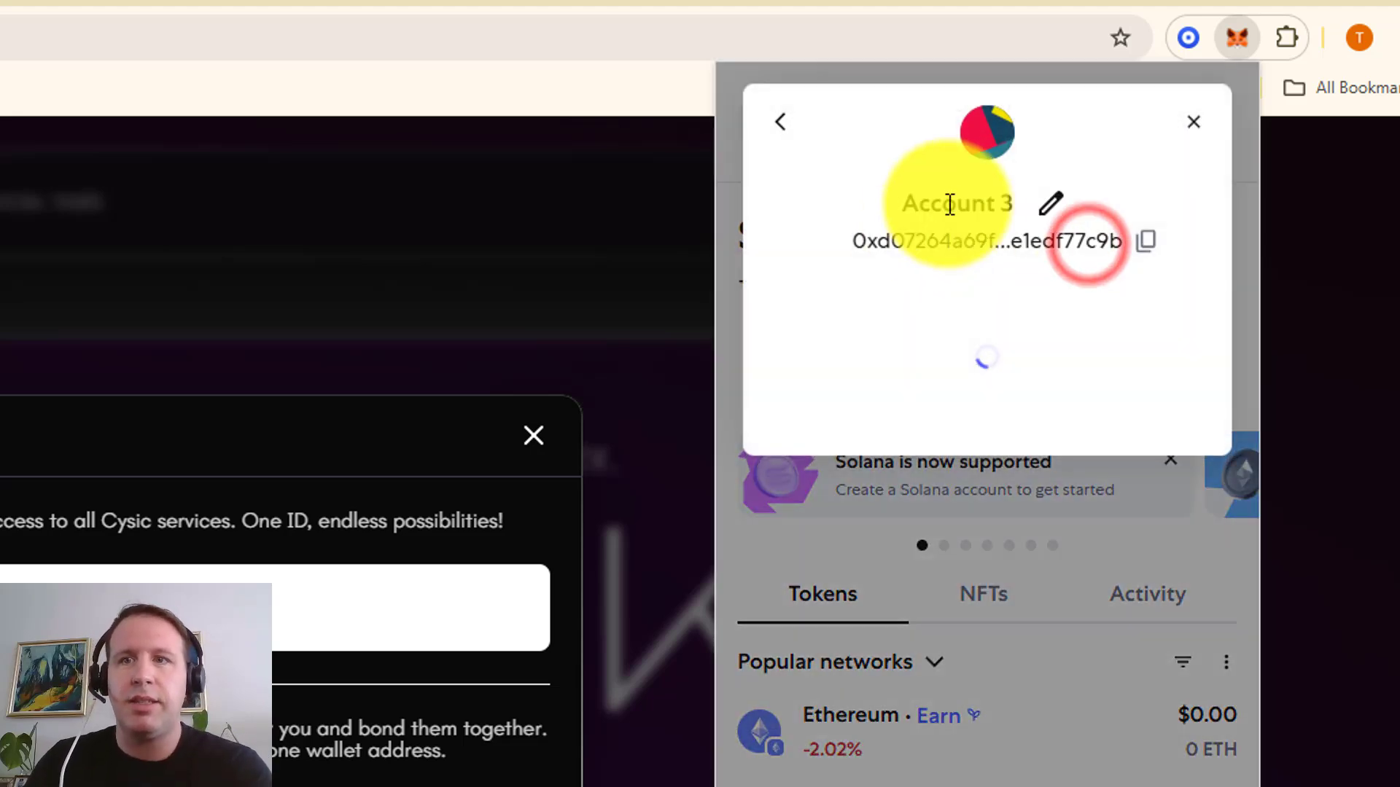
{"action": "left_click", "coordinate": [1049, 207]}
{"action": "left_click_drag", "start_coordinate": [1007, 225], "coordinate": [750, 220]}
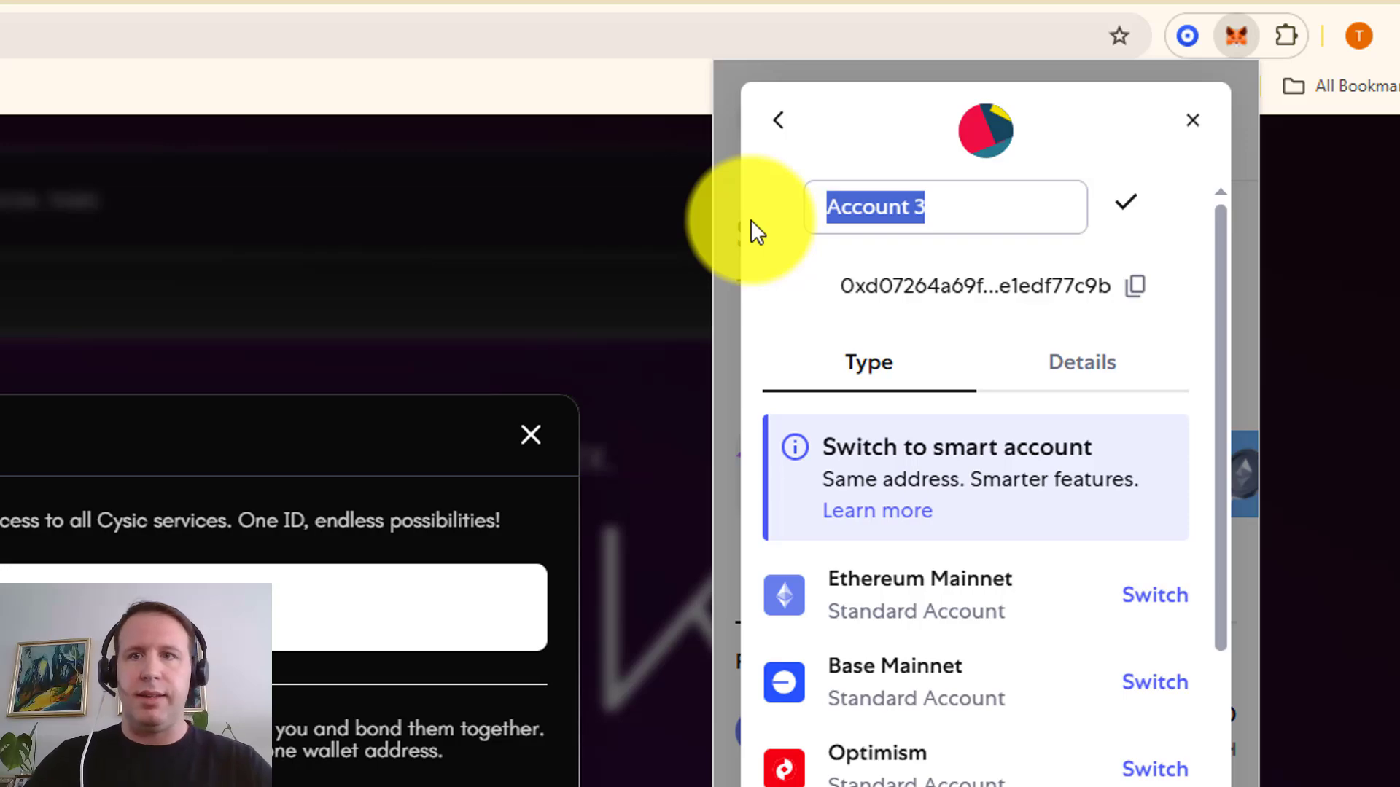
{"action": "type", "text": "cysic"}
{"action": "left_click", "coordinate": [1126, 202]}
Connect the cysic MetaMask account to the Cysic website
{"action": "left_click", "coordinate": [1193, 120]}
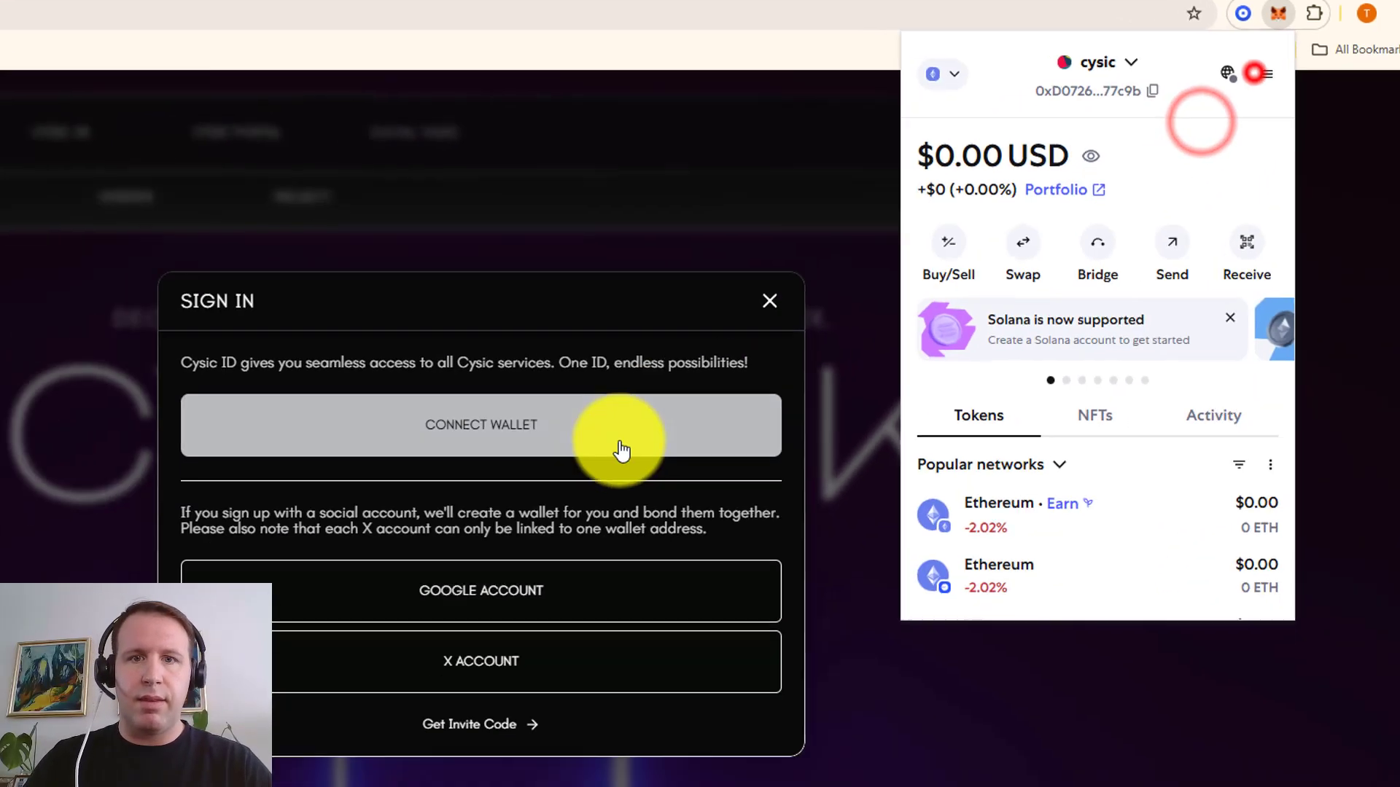
{"action": "left_click", "coordinate": [371, 627]}
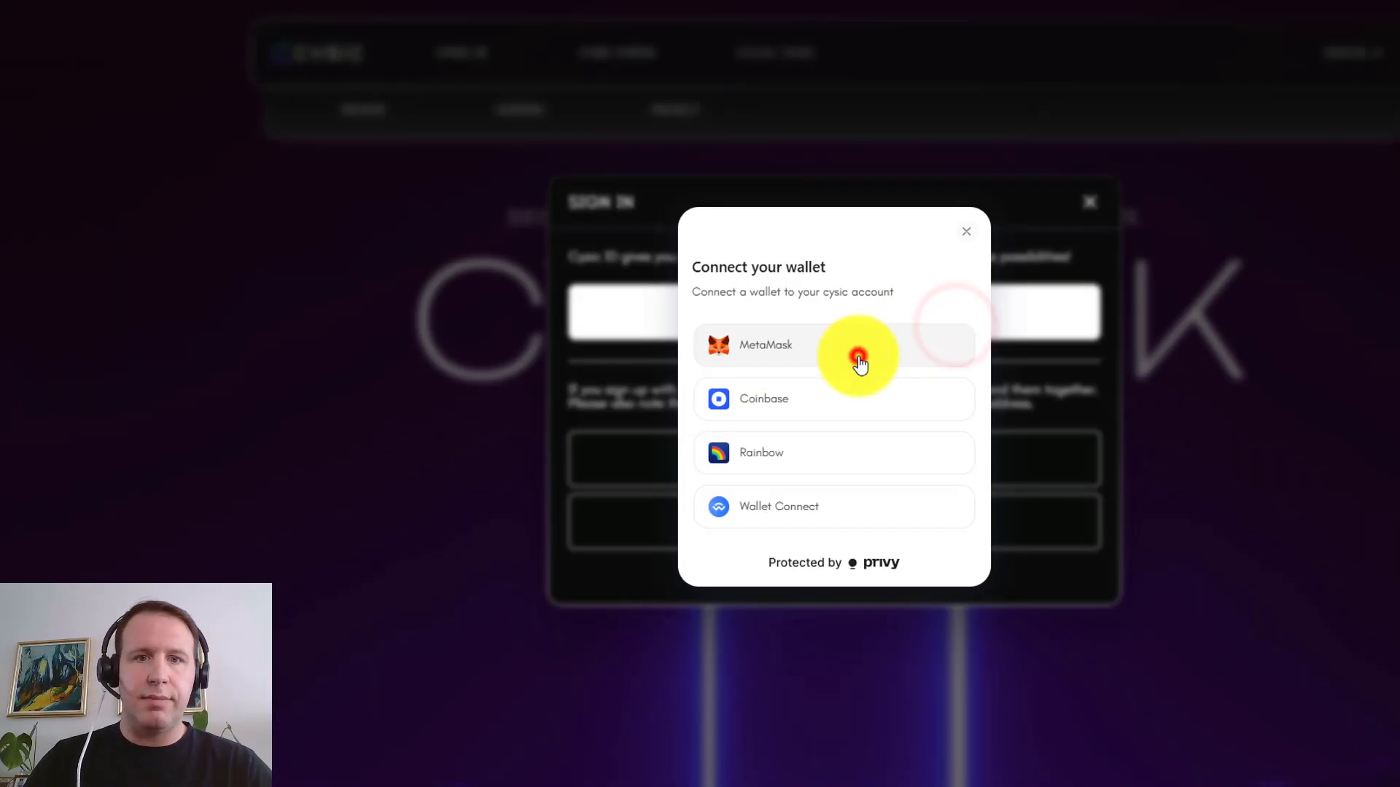
{"action": "left_click", "coordinate": [859, 361]}
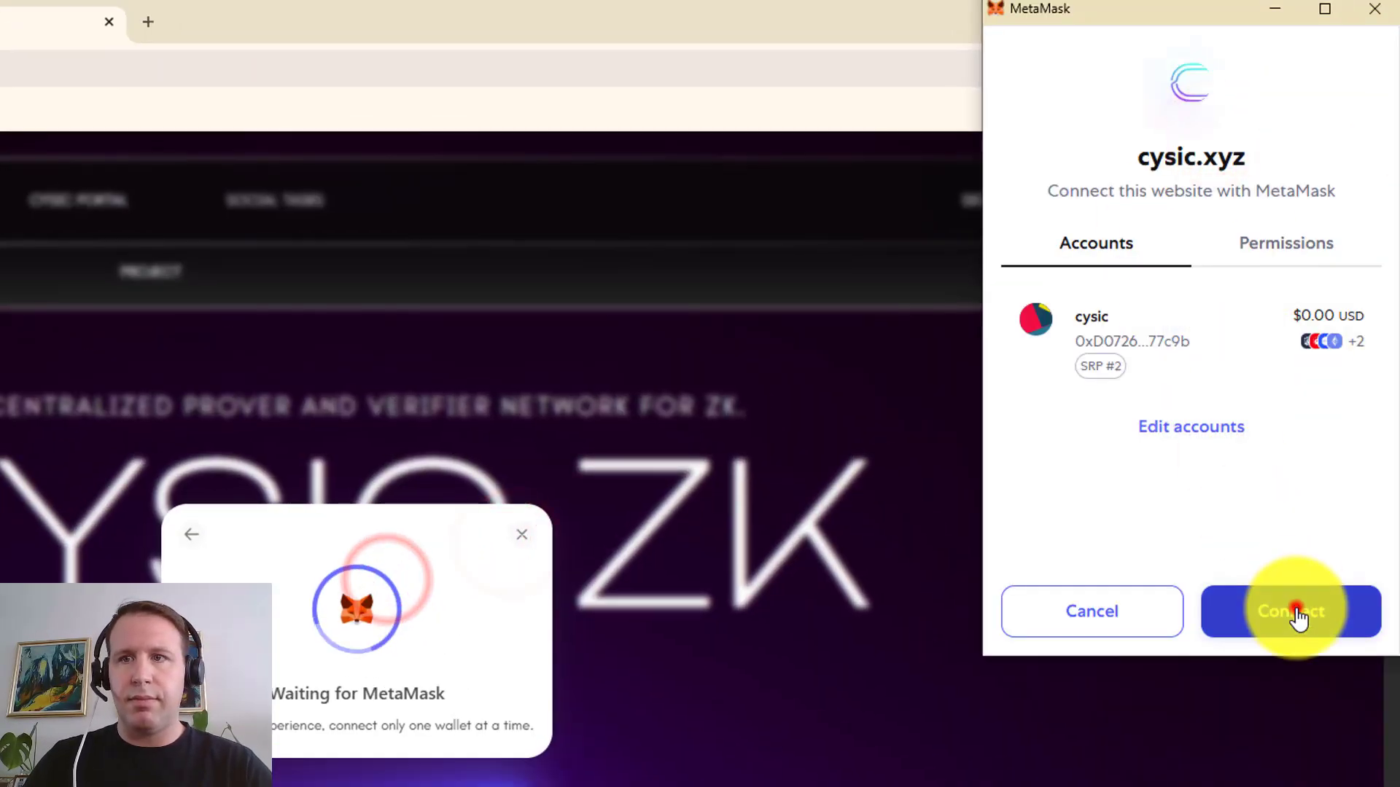
{"action": "left_click", "coordinate": [1298, 609]}
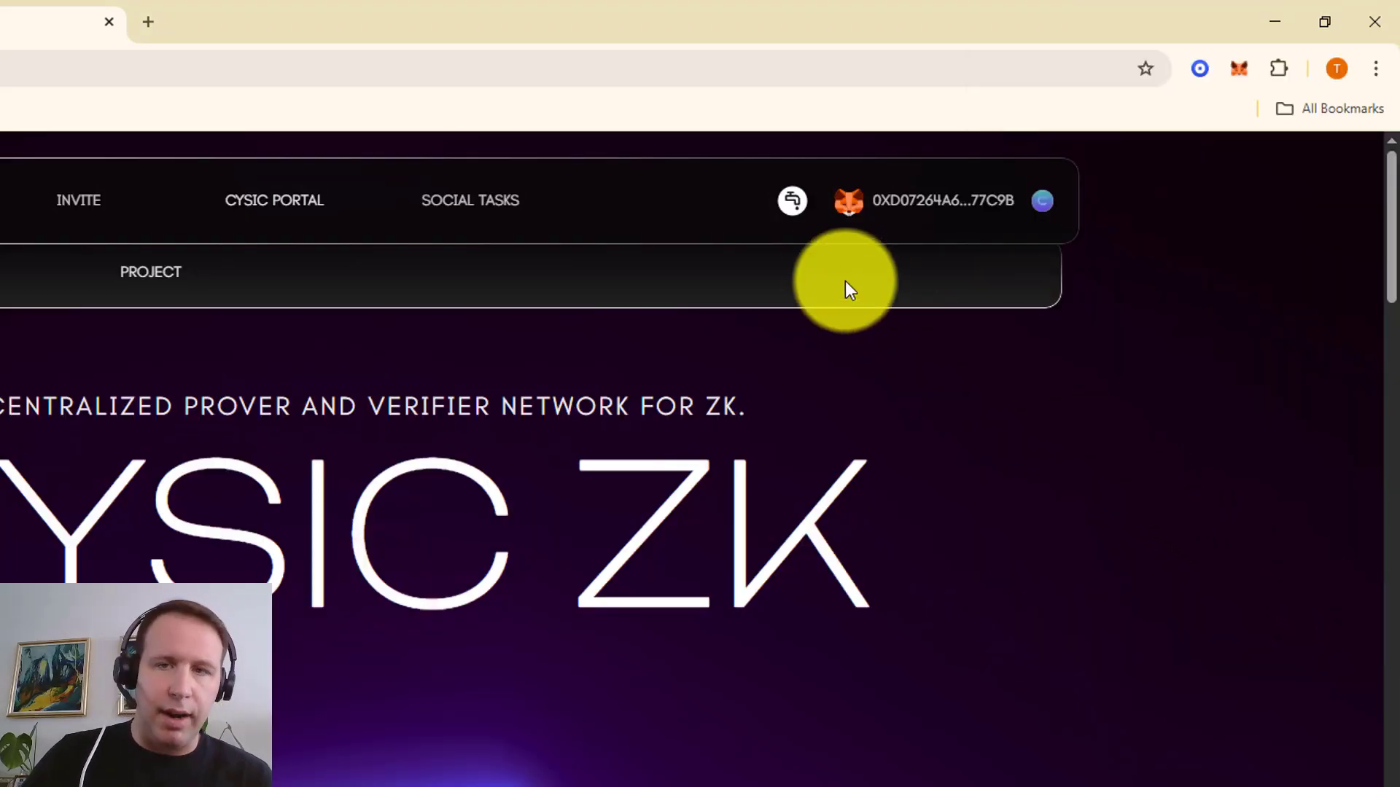
Claim gas from the Cysic faucet and go to the User Portal
{"action": "left_click", "coordinate": [793, 220]}
{"action": "left_click", "coordinate": [375, 700]}
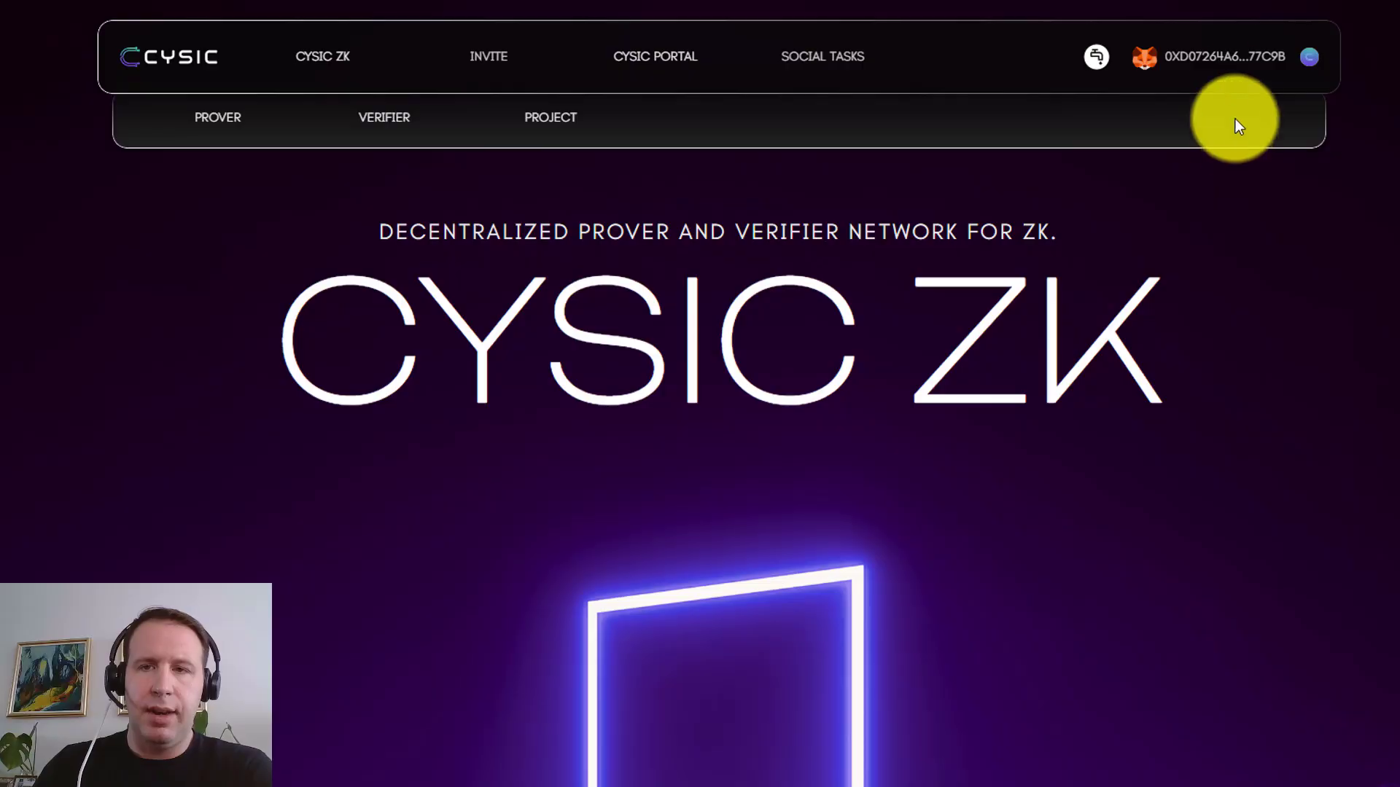
{"action": "mouse_move", "coordinate": [931, 203]}
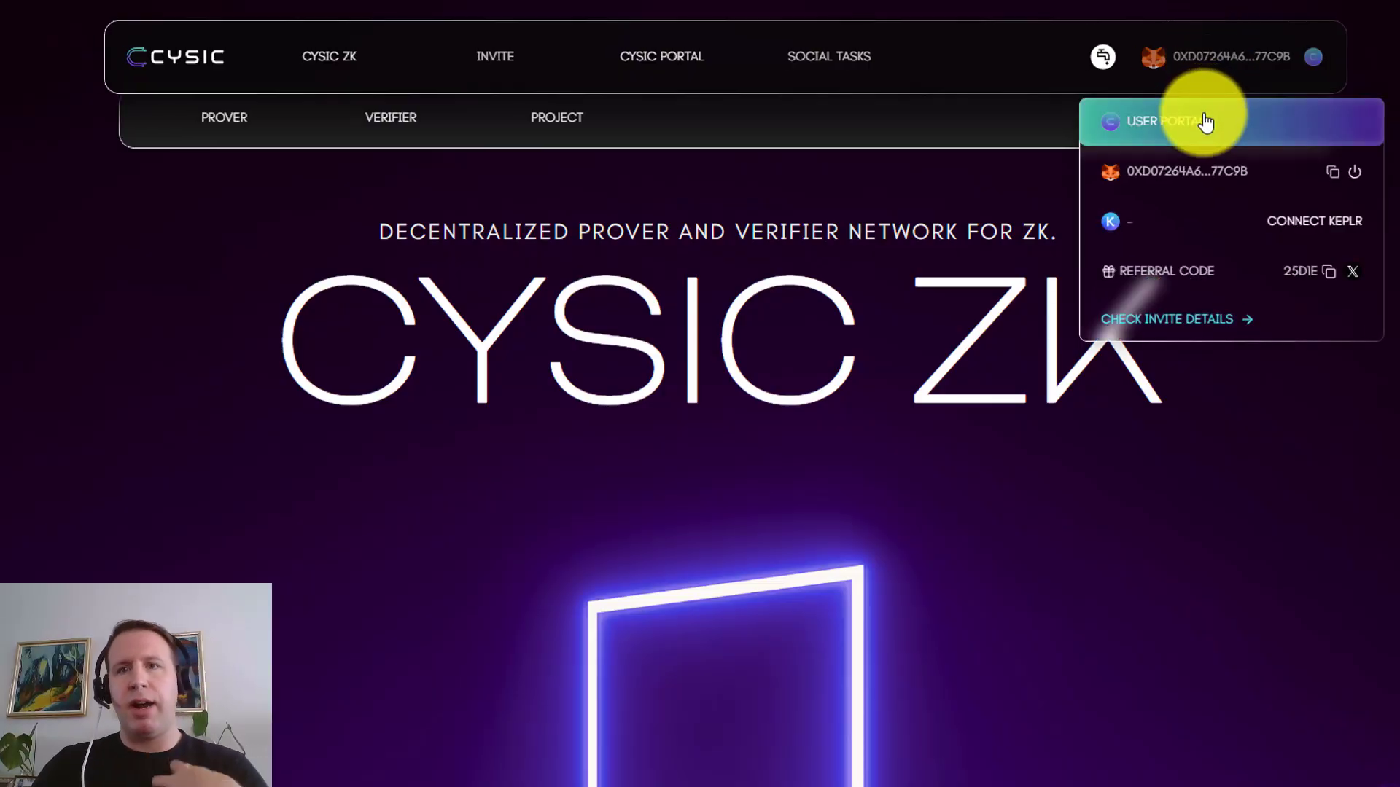
{"action": "left_click", "coordinate": [1204, 121]}
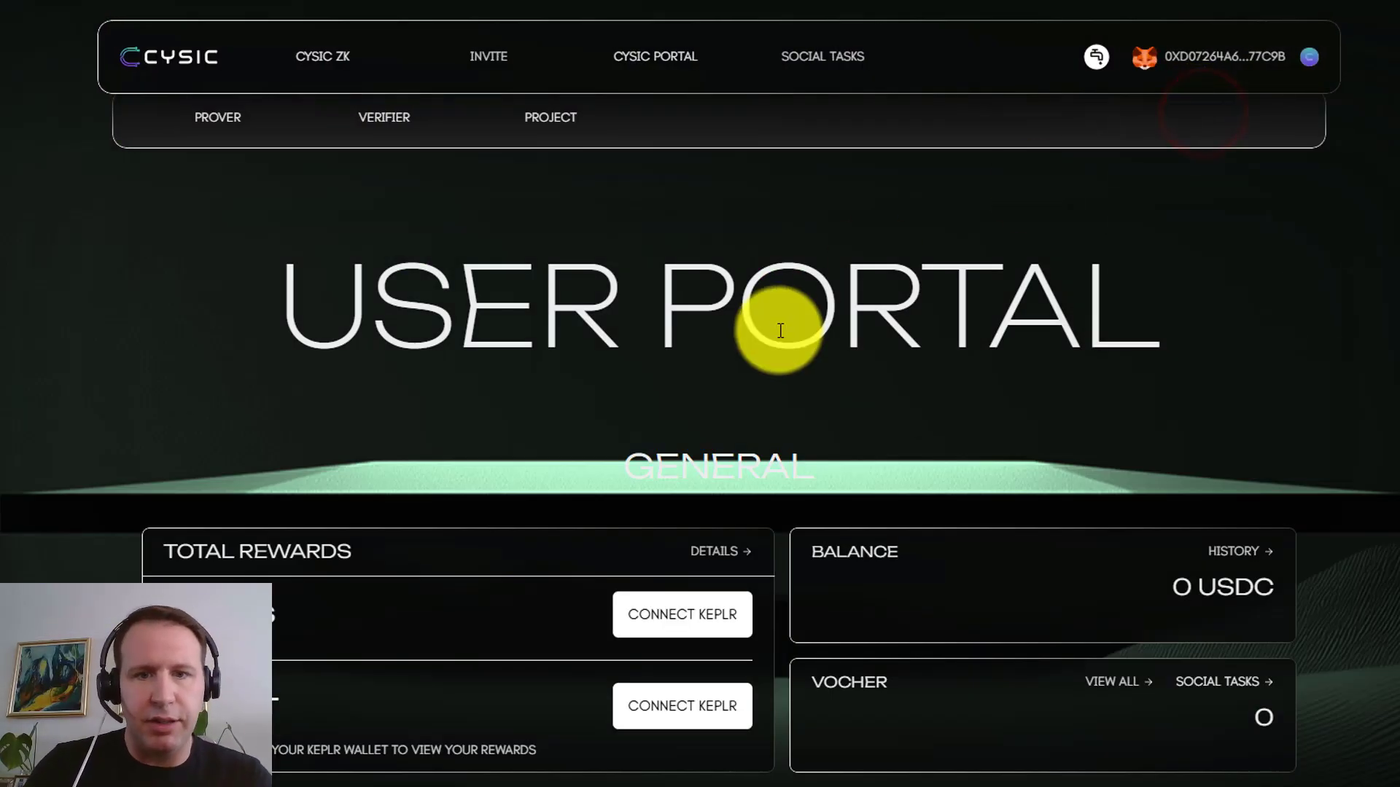
Bind a Google account and an X account to the Cysic profile
{"action": "scroll", "coordinate": [781, 312], "scroll_direction": "down", "scroll_amount": 6}
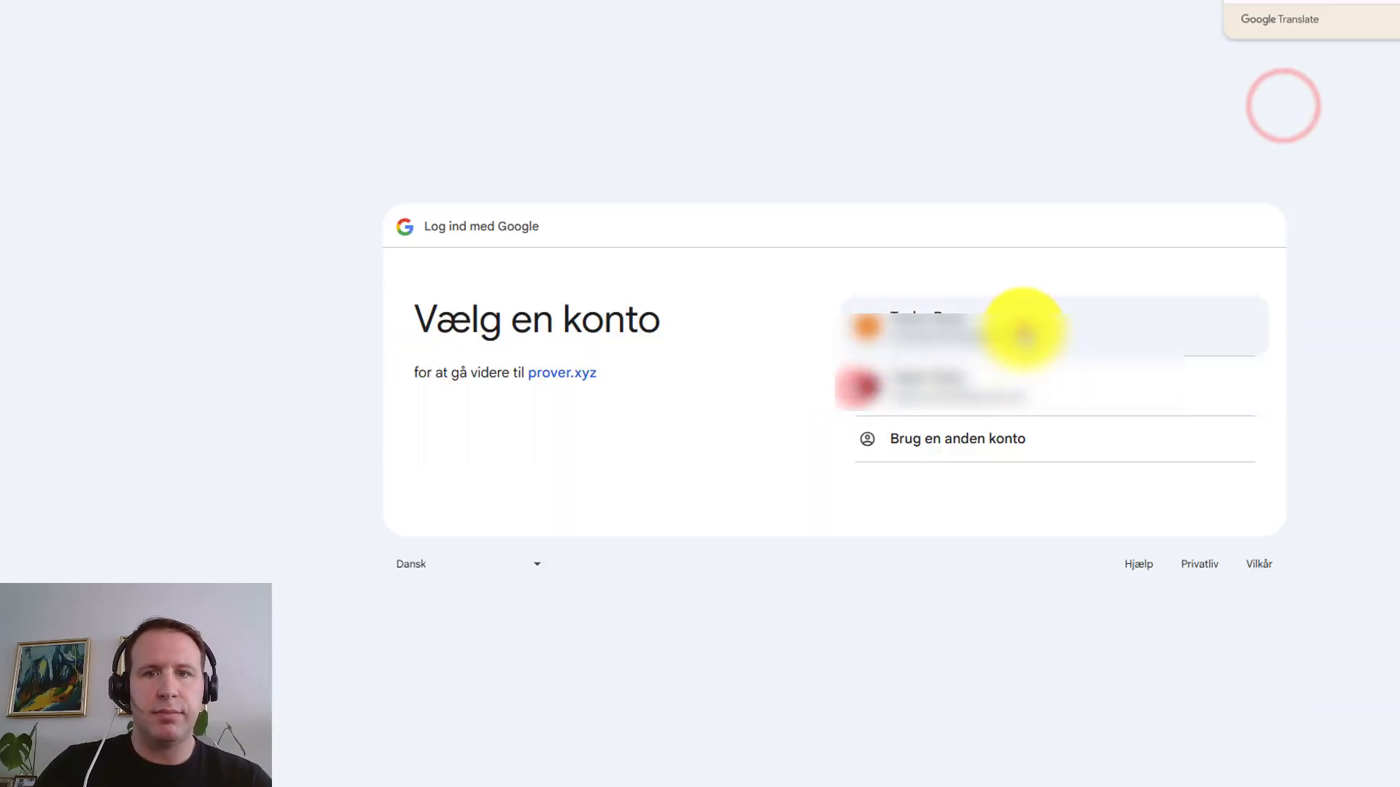
{"action": "left_click", "coordinate": [1022, 323]}
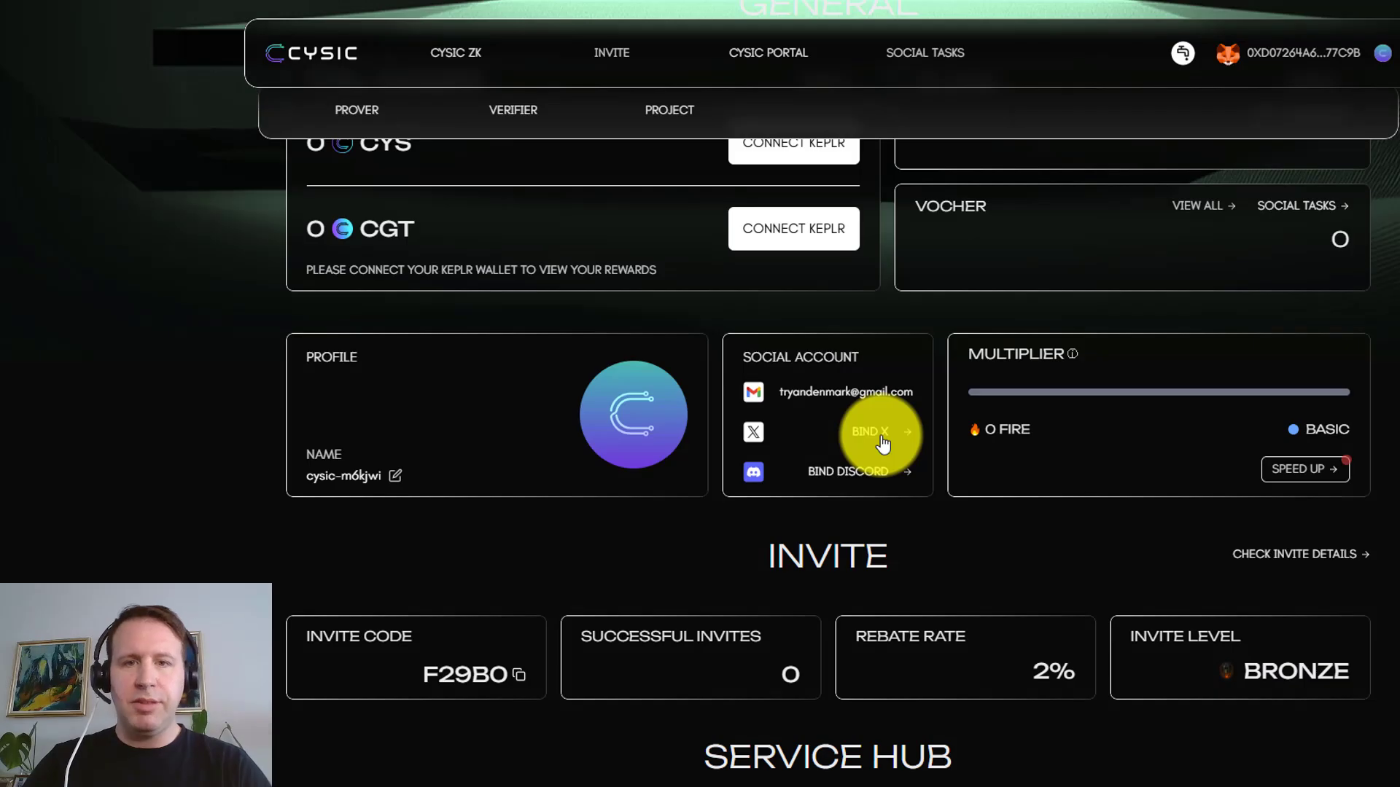
{"action": "left_click", "coordinate": [882, 442]}
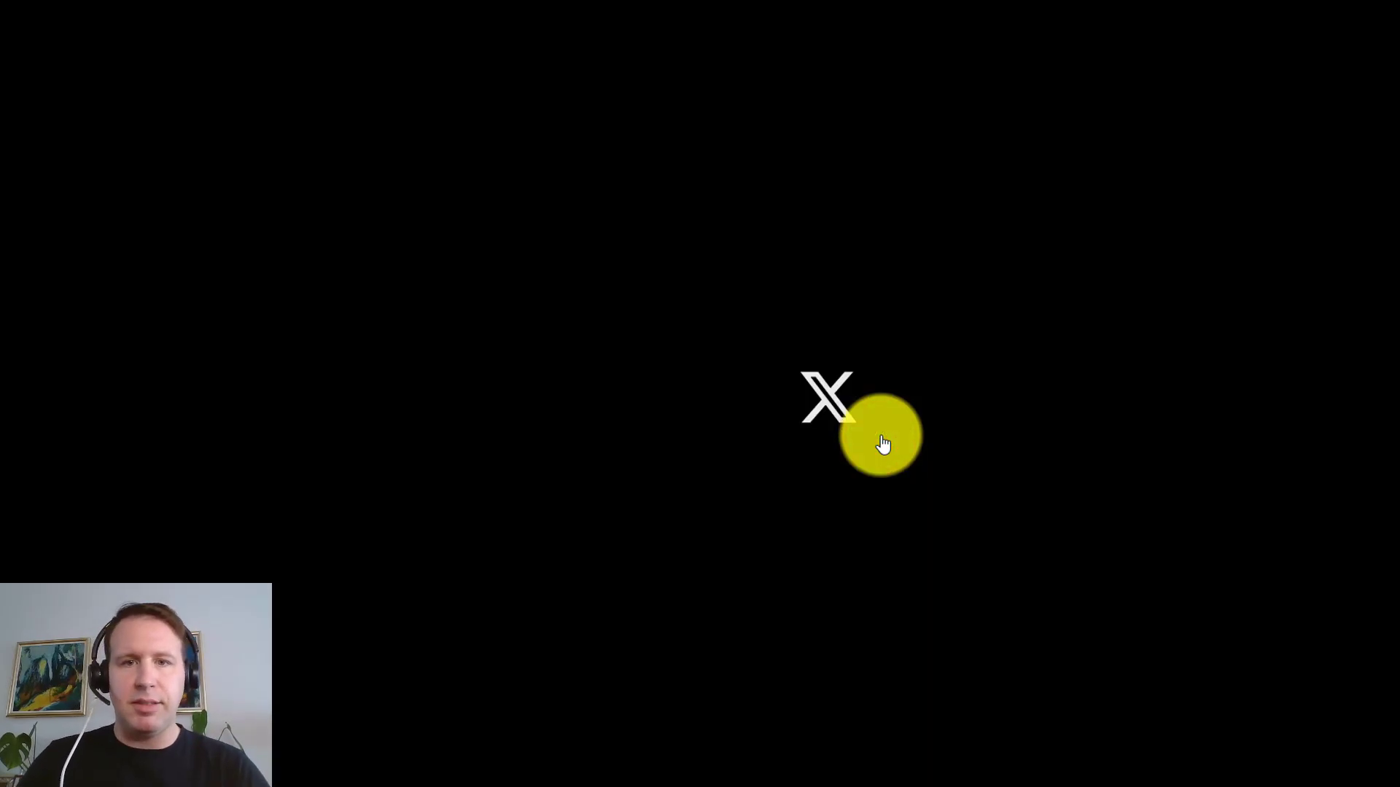
{"action": "left_click", "coordinate": [866, 433]}
Rename the profile to BlockchainNode and start a Keplr wallet connection
{"action": "scroll", "coordinate": [616, 346], "scroll_direction": "down", "scroll_amount": 8}
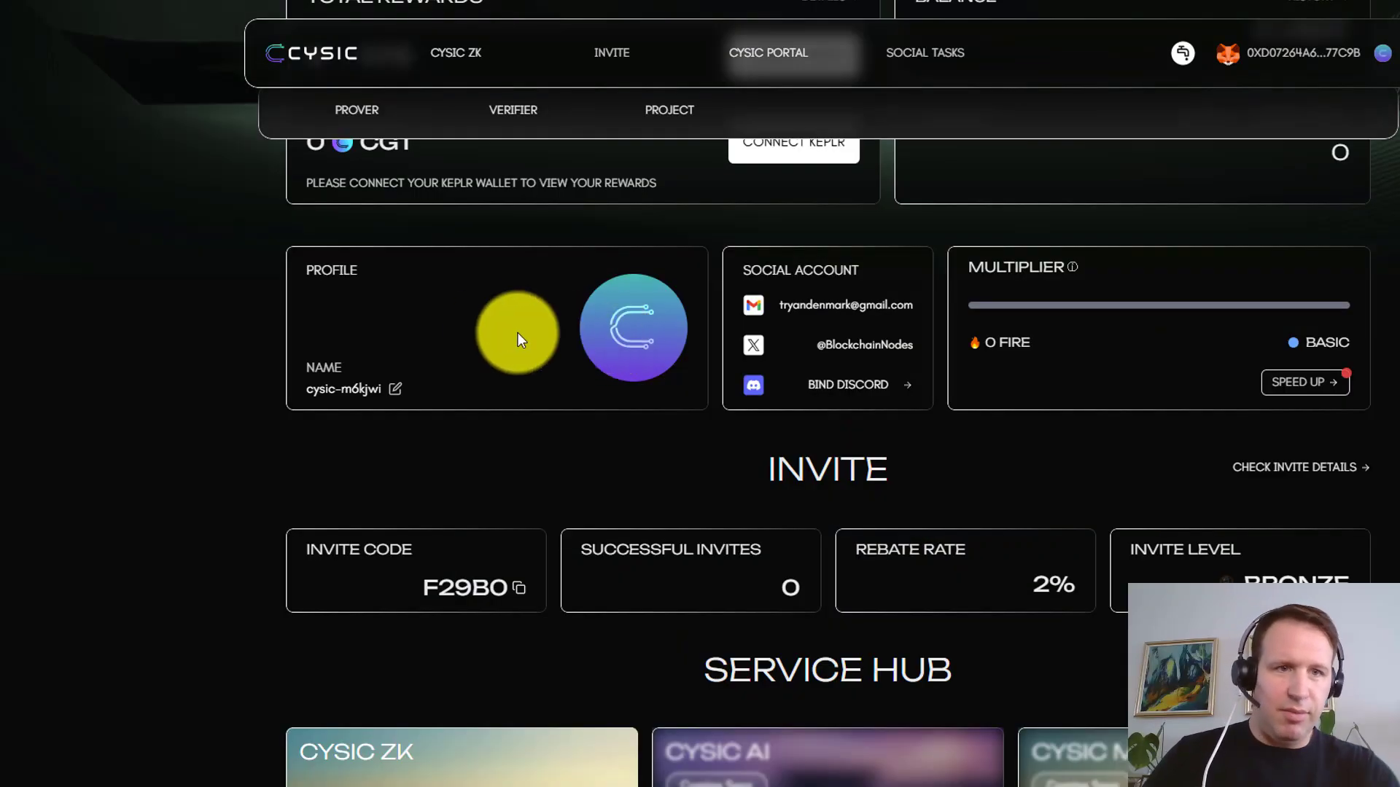
{"action": "left_click", "coordinate": [616, 339]}
{"action": "left_click", "coordinate": [719, 396]}
{"action": "type", "text": "BlockchainNodes"}
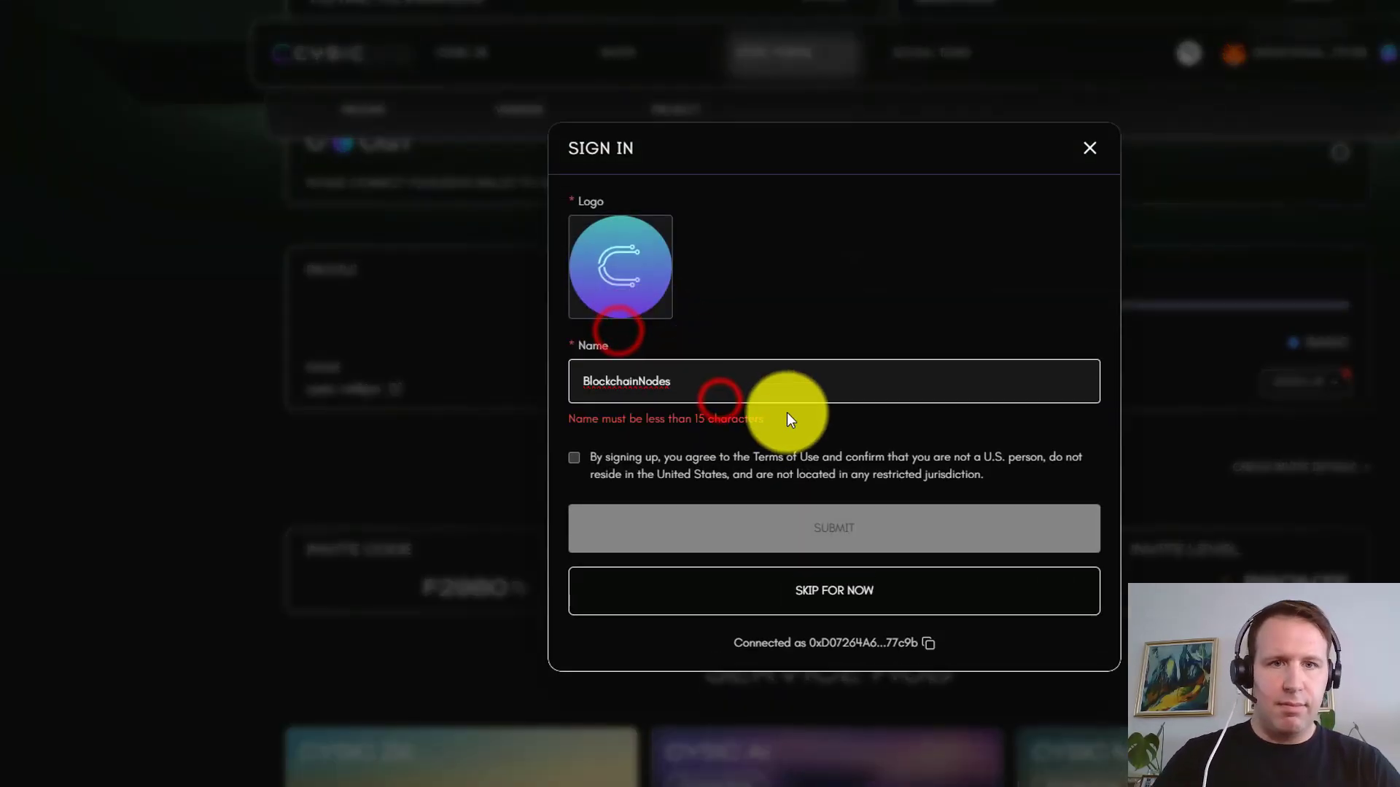
{"action": "left_click", "coordinate": [845, 504]}
{"action": "scroll", "coordinate": [860, 178], "scroll_direction": "up", "scroll_amount": 1}
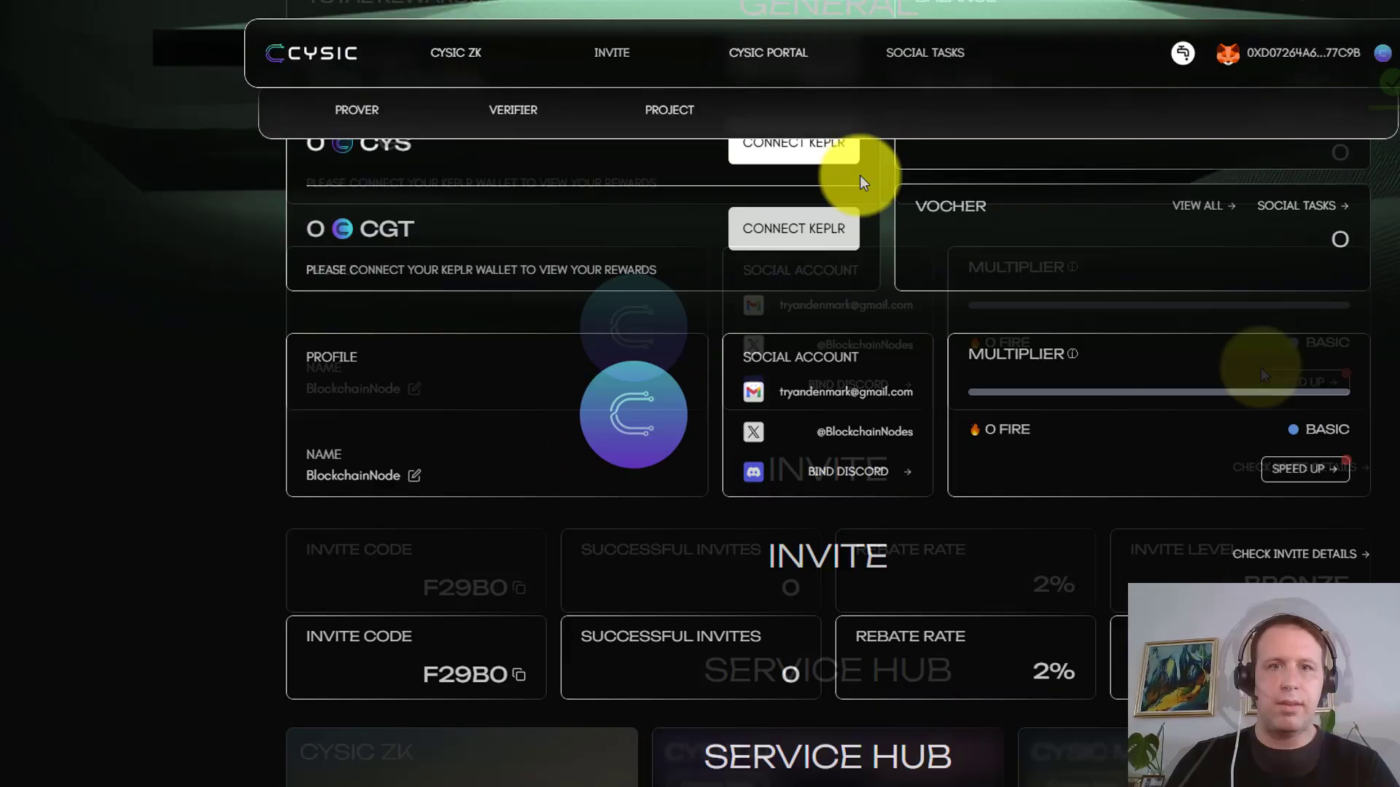
{"action": "left_click", "coordinate": [813, 230]}
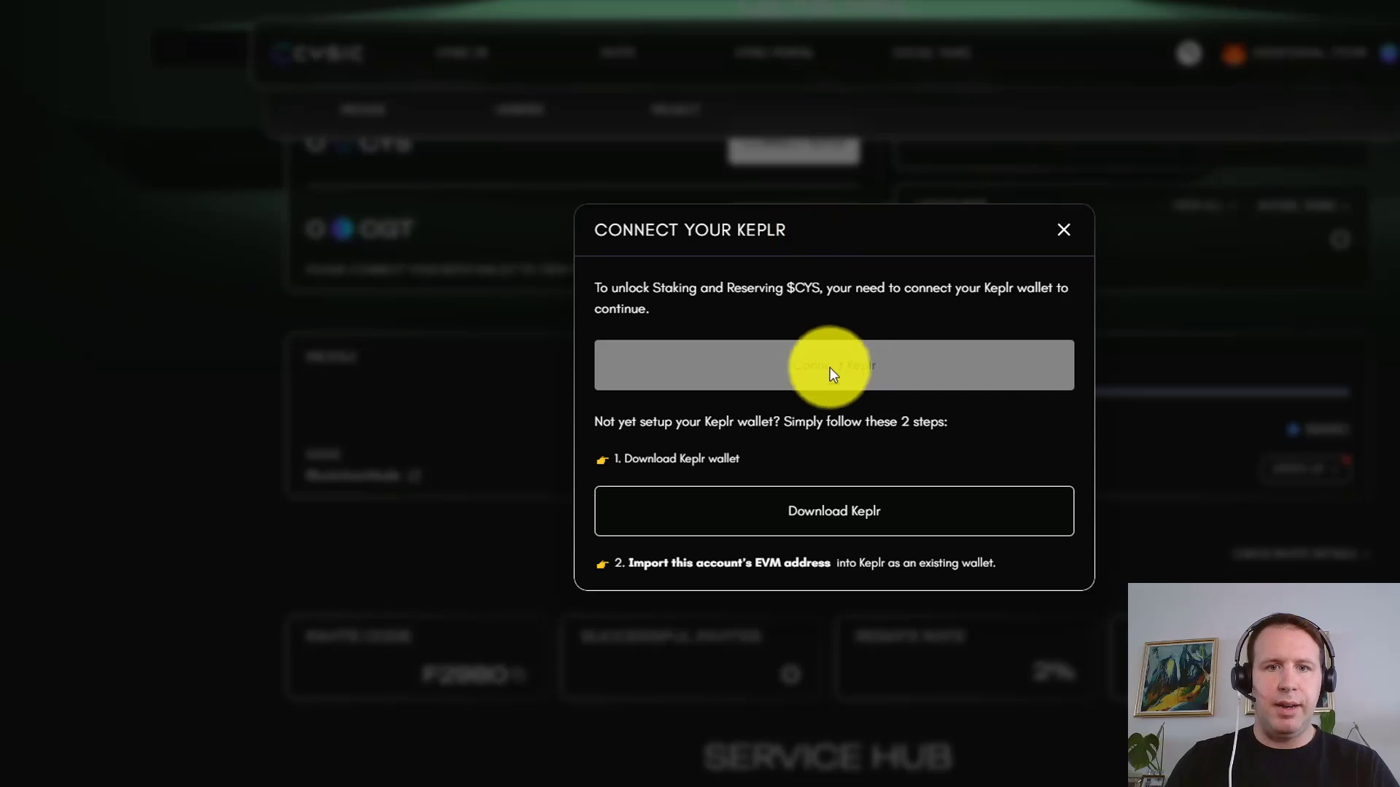
Install the Keplr extension and connect it to the User Portal, which shows 0 CYS, 0 CGT and 0 USDC
{"action": "left_click", "coordinate": [888, 510]}
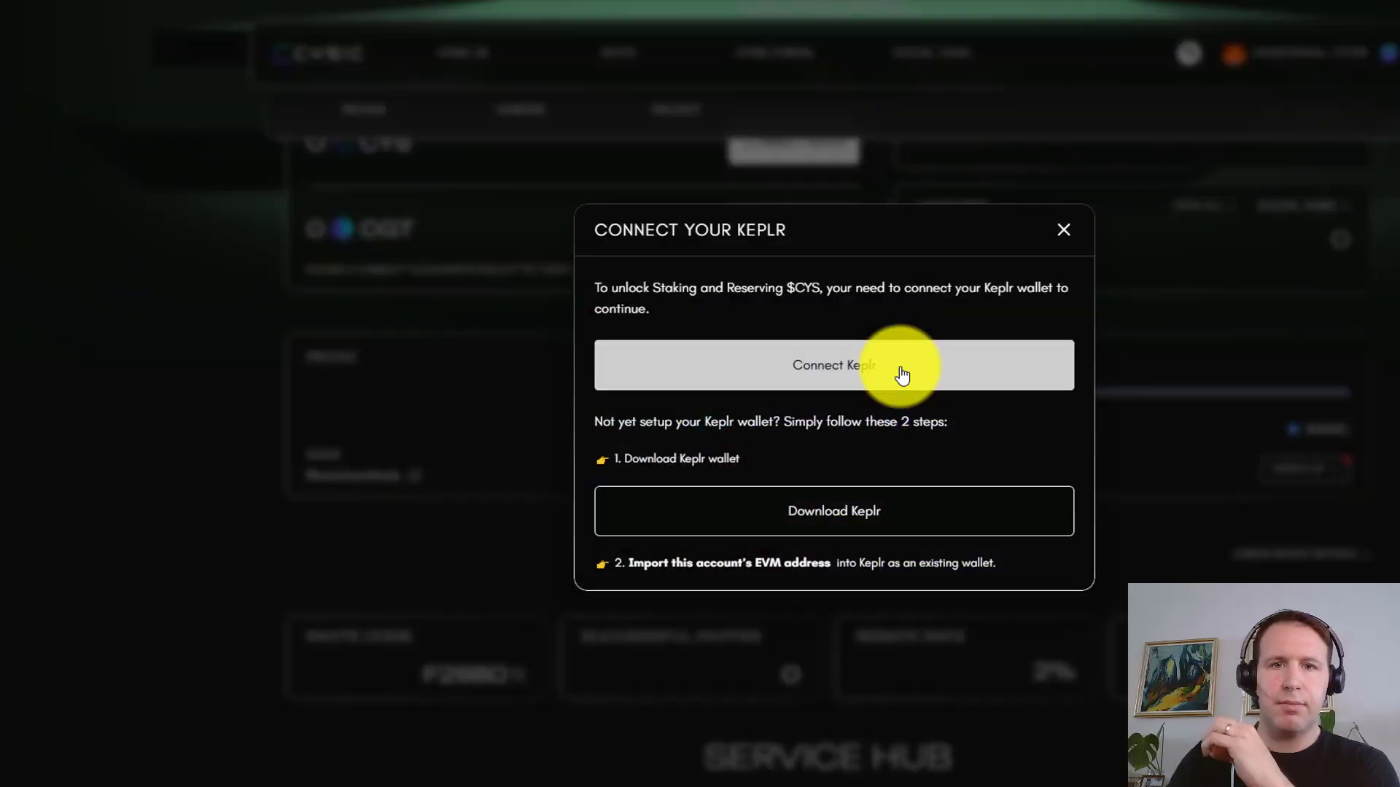
{"action": "left_click", "coordinate": [899, 373]}
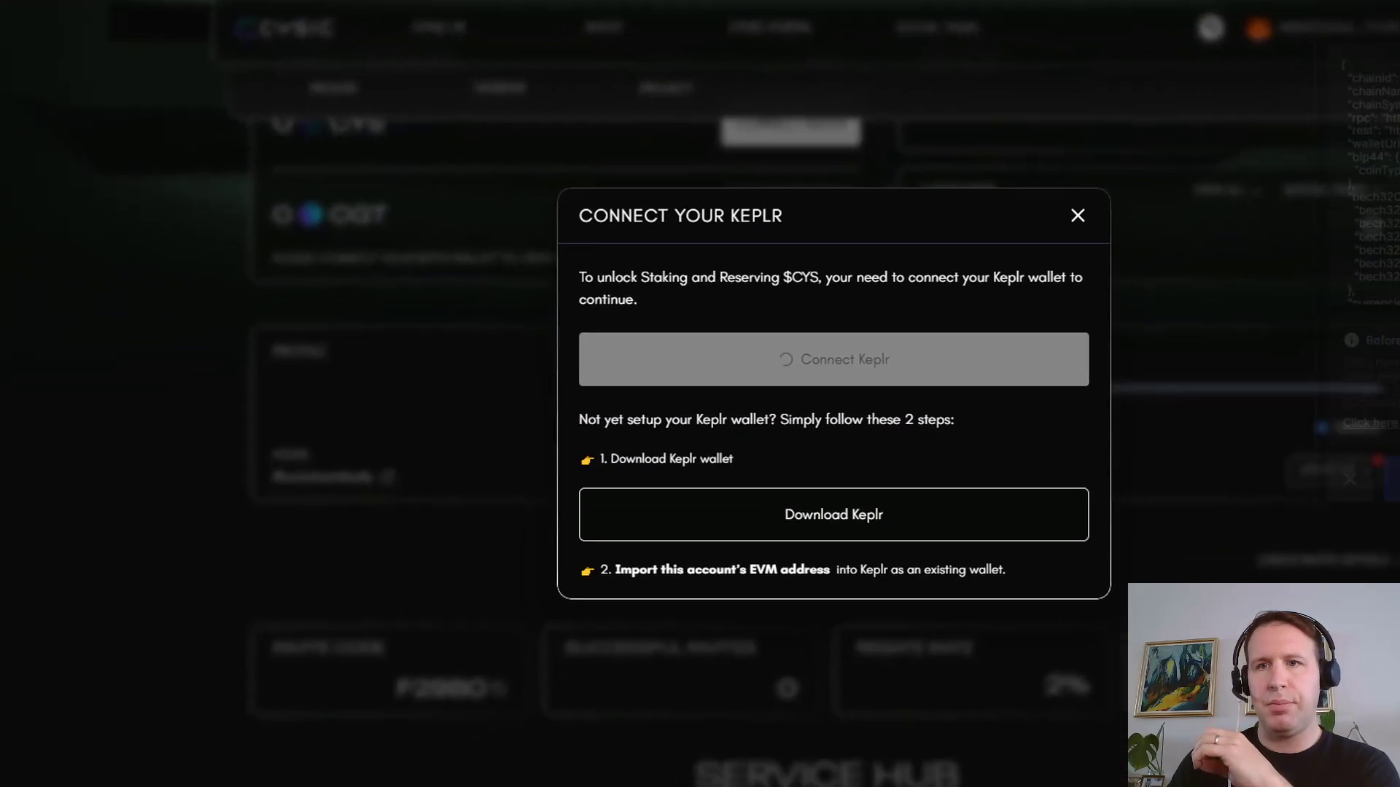
{"action": "scroll", "coordinate": [1040, 33], "scroll_direction": "up", "scroll_amount": 6}
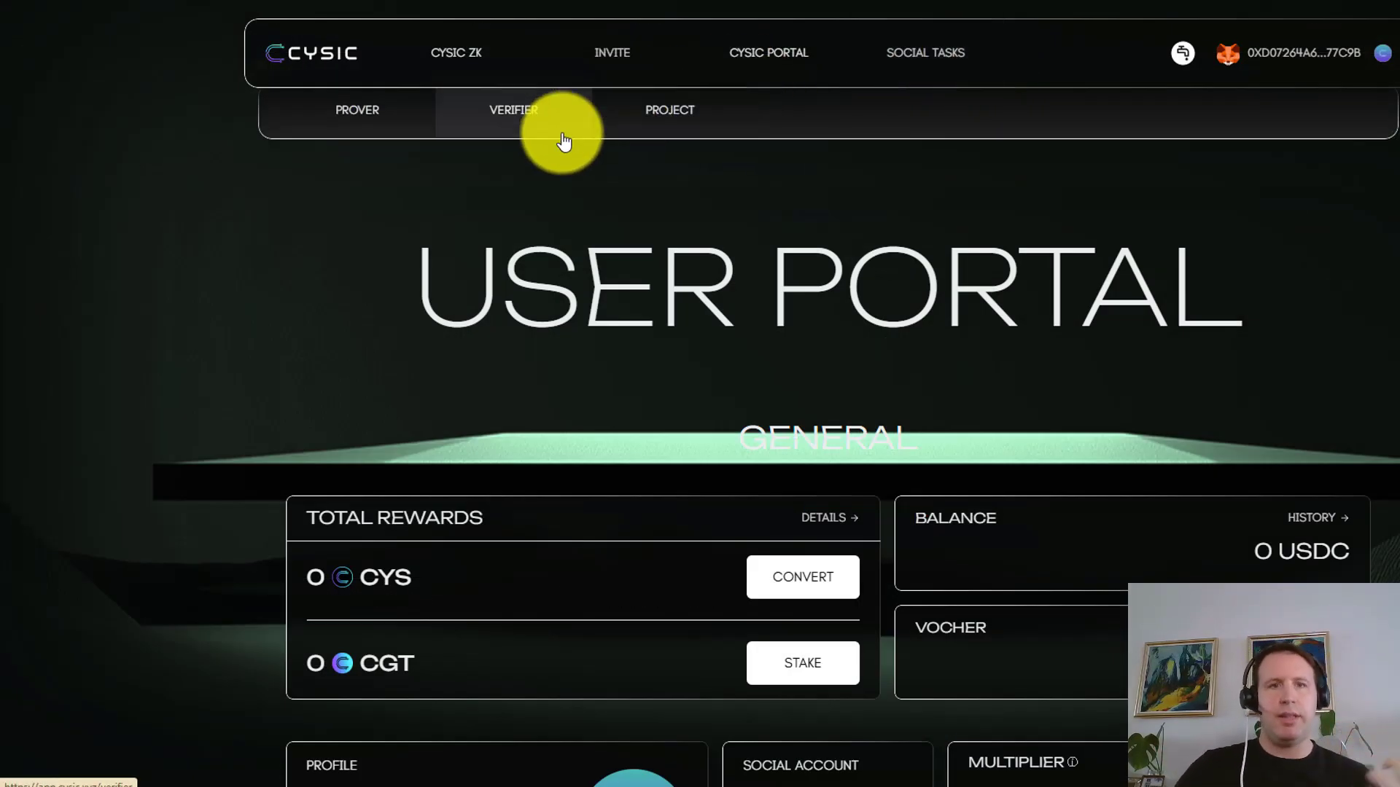
Check that ZK Verifier Status reads Standard Active, then view the five basic Social Tasks
{"action": "left_click", "coordinate": [545, 128]}
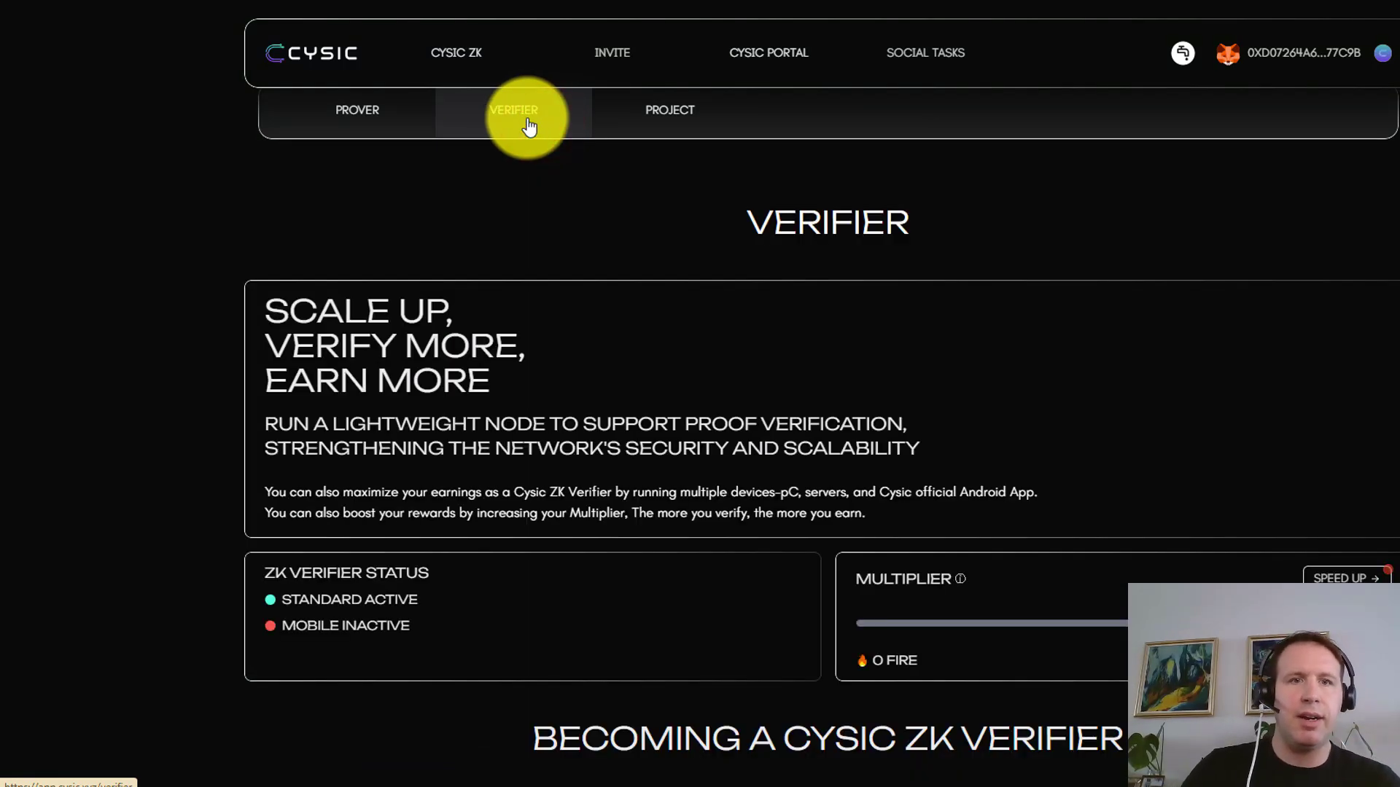
{"action": "left_click_drag", "start_coordinate": [462, 598], "coordinate": [262, 607]}
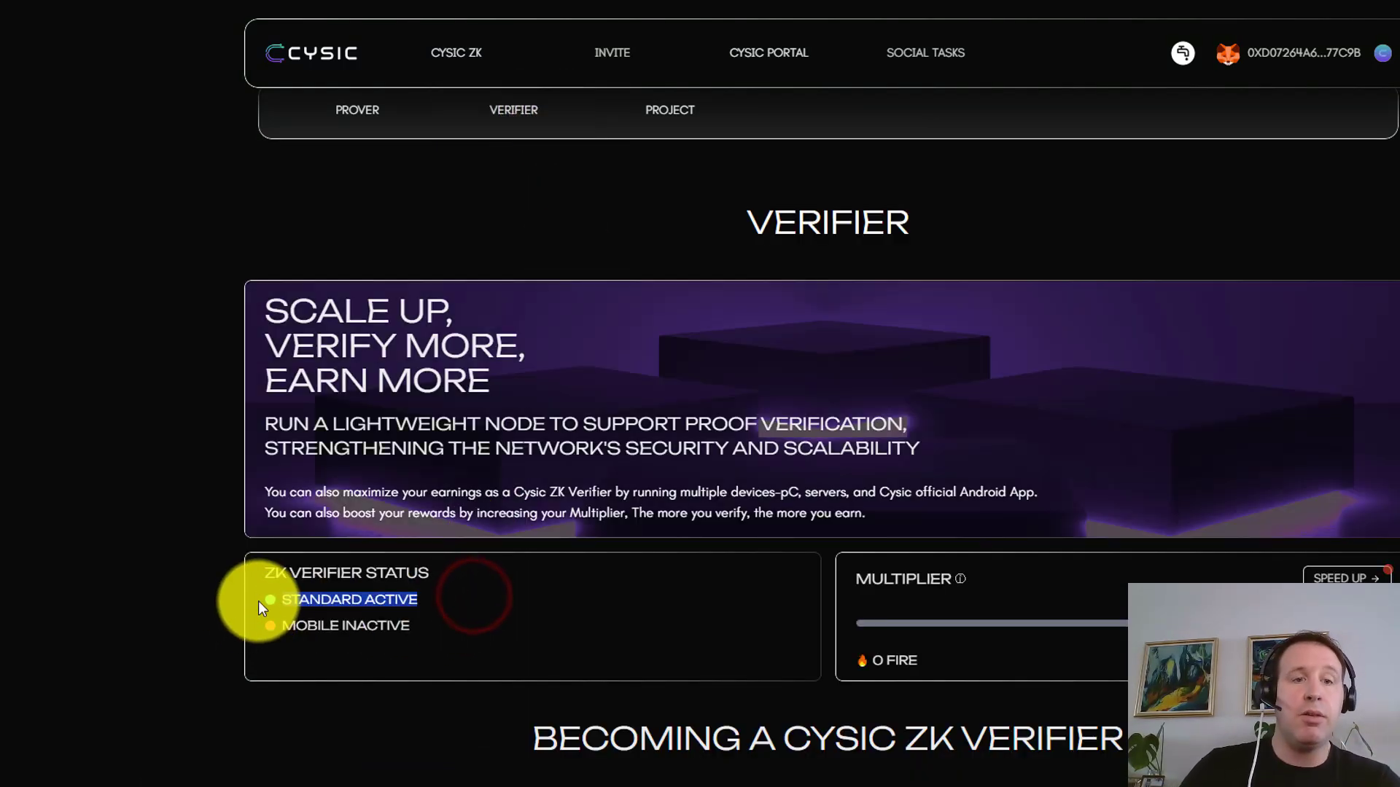
{"action": "left_click", "coordinate": [284, 599]}
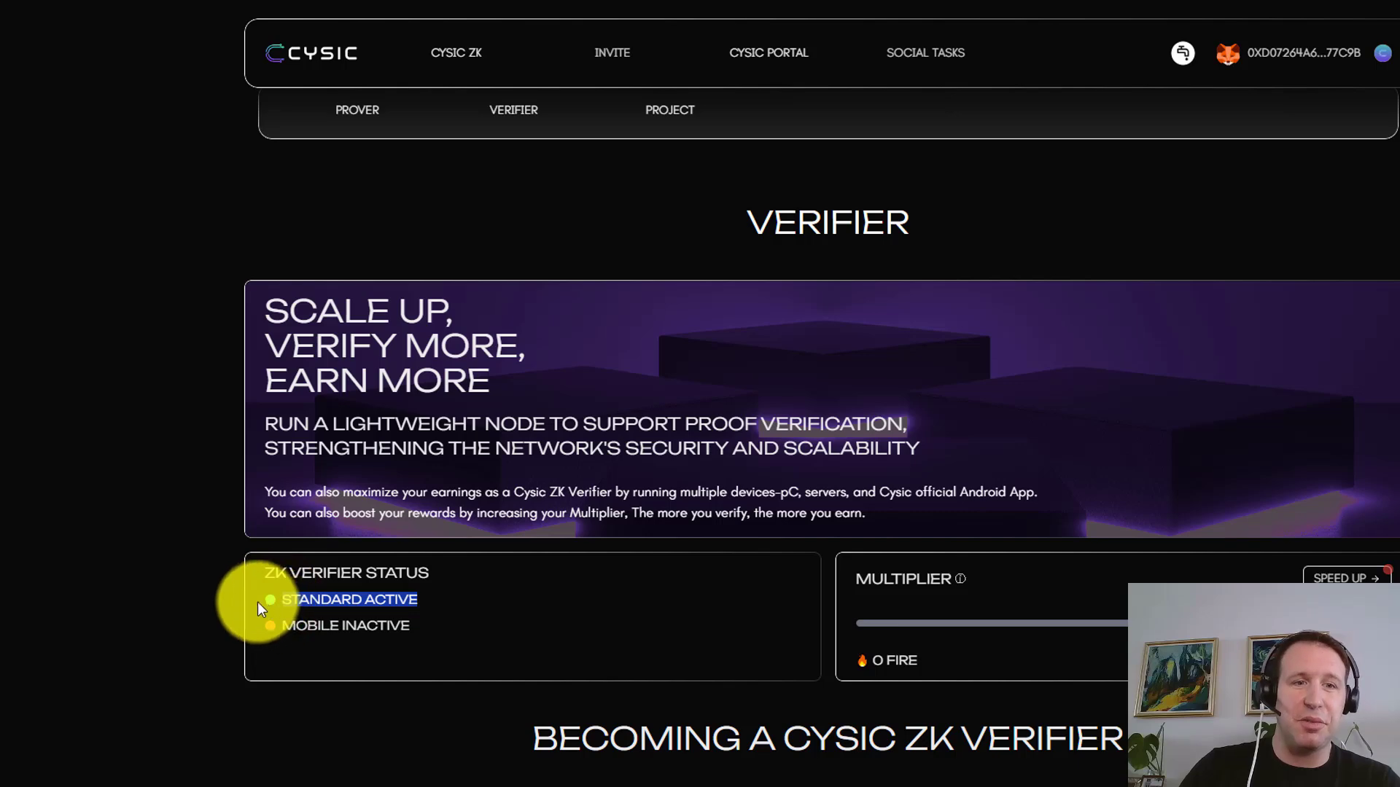
{"action": "left_click", "coordinate": [275, 601]}
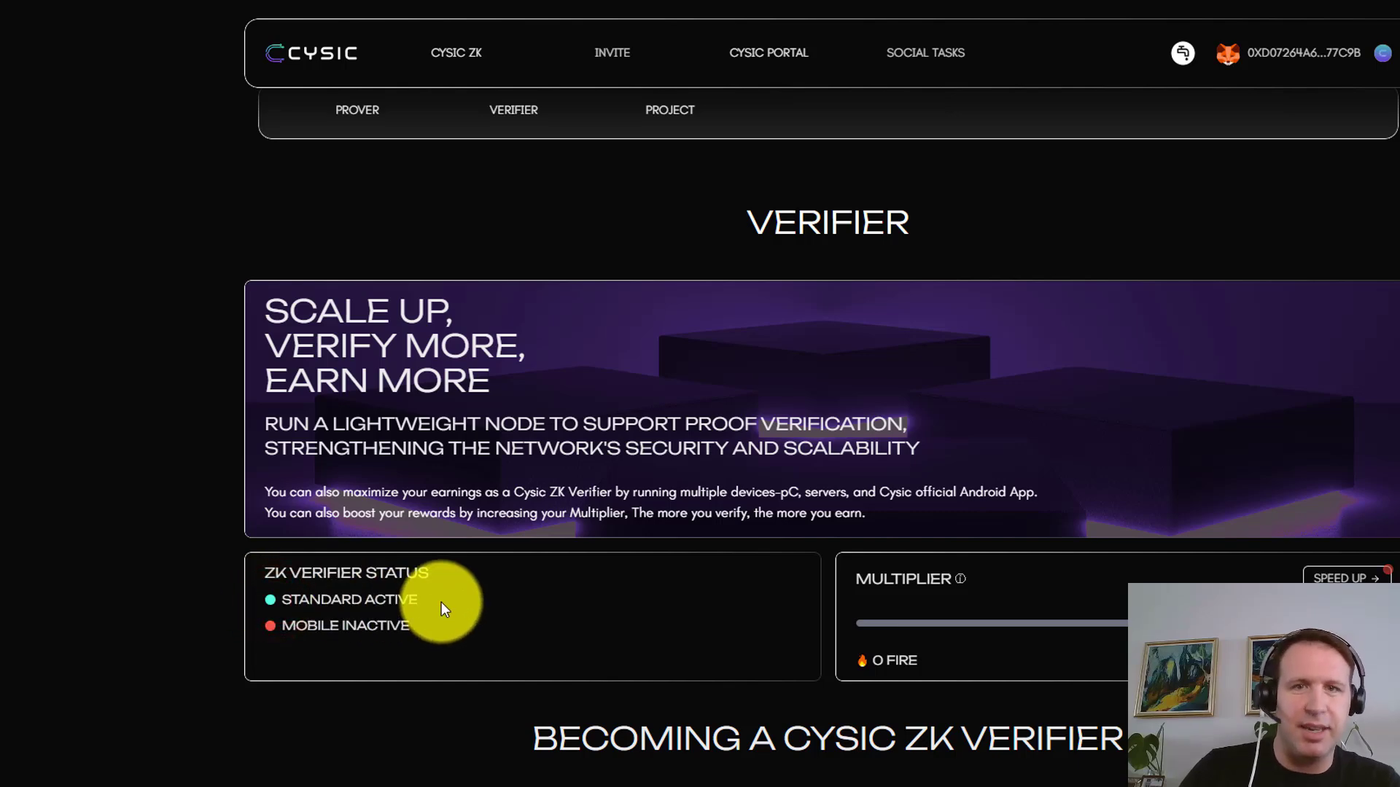
{"action": "left_click", "coordinate": [939, 65]}
{"action": "scroll", "coordinate": [1111, 379], "scroll_direction": "down", "scroll_amount": 2}
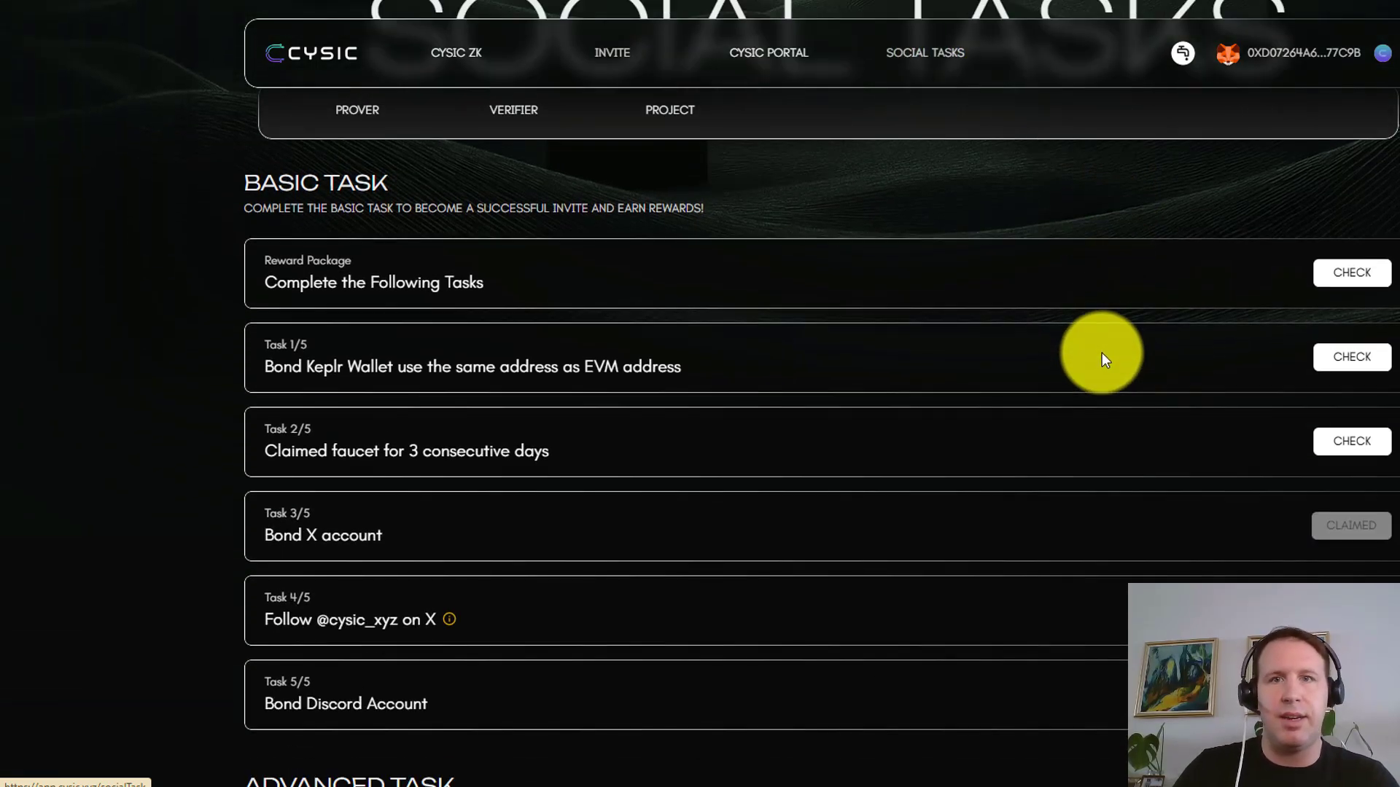